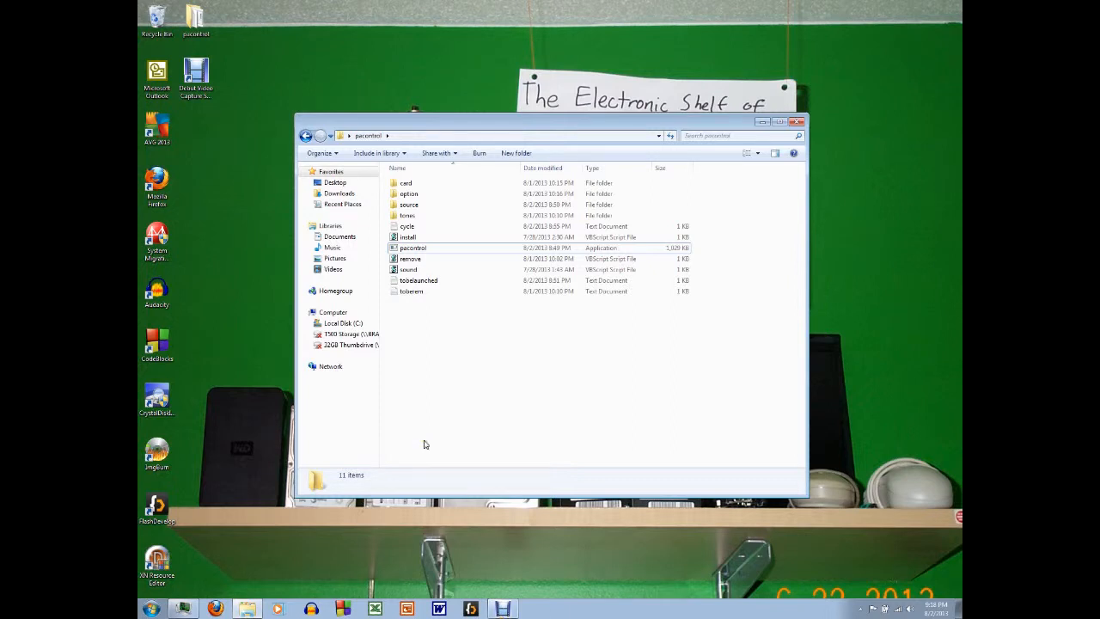
Step: Look through the card, option, source and tones subfolders of the pacontrol folder
click(421, 248)
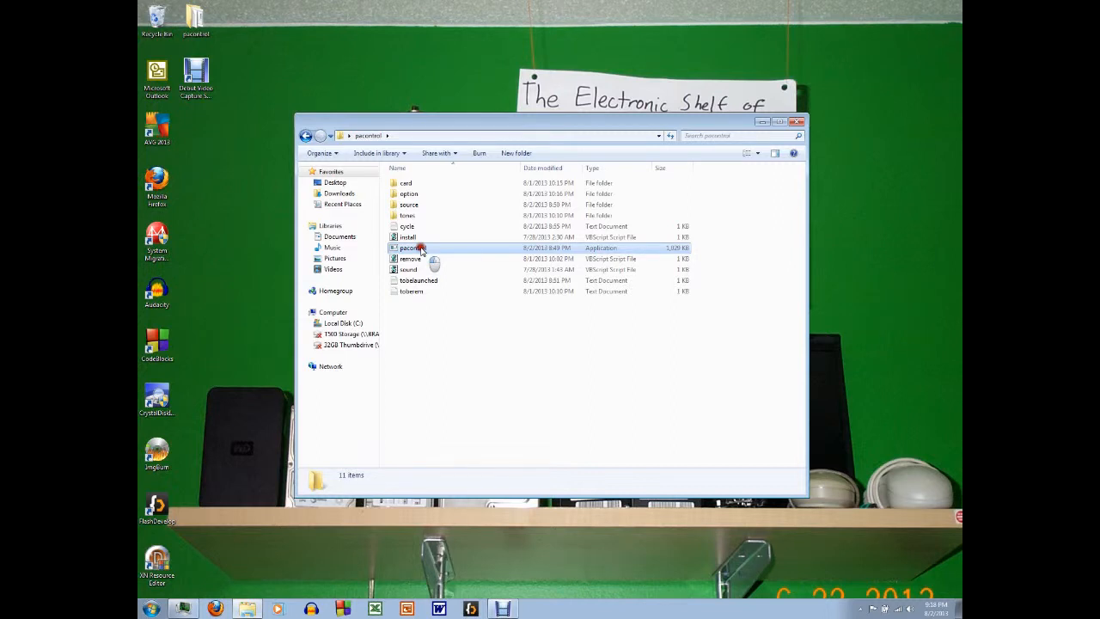
click(407, 184)
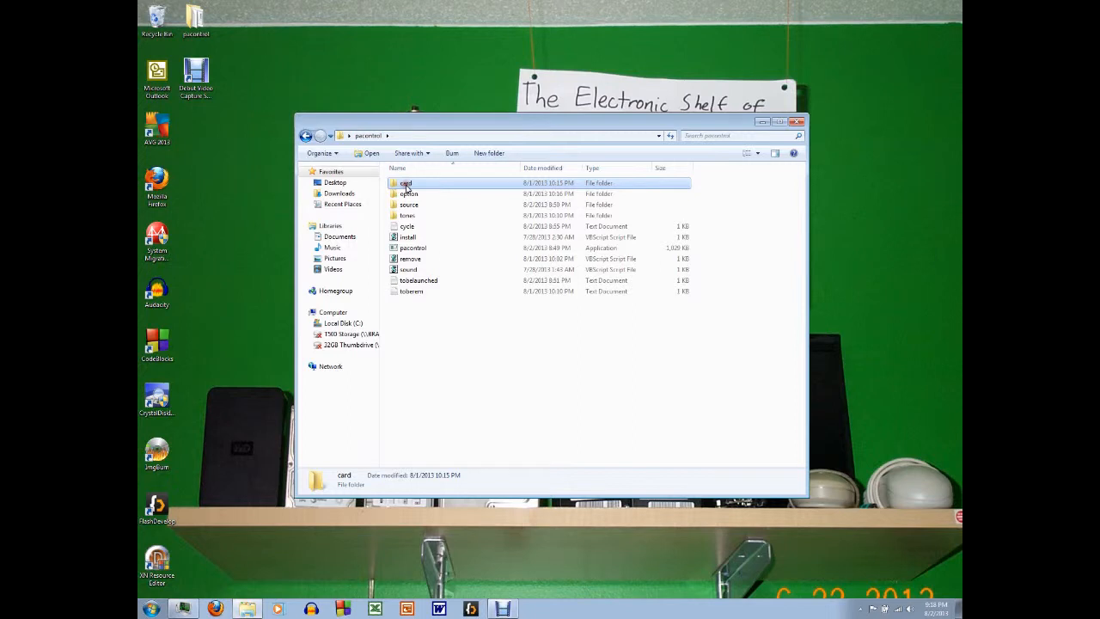
double_click(407, 185)
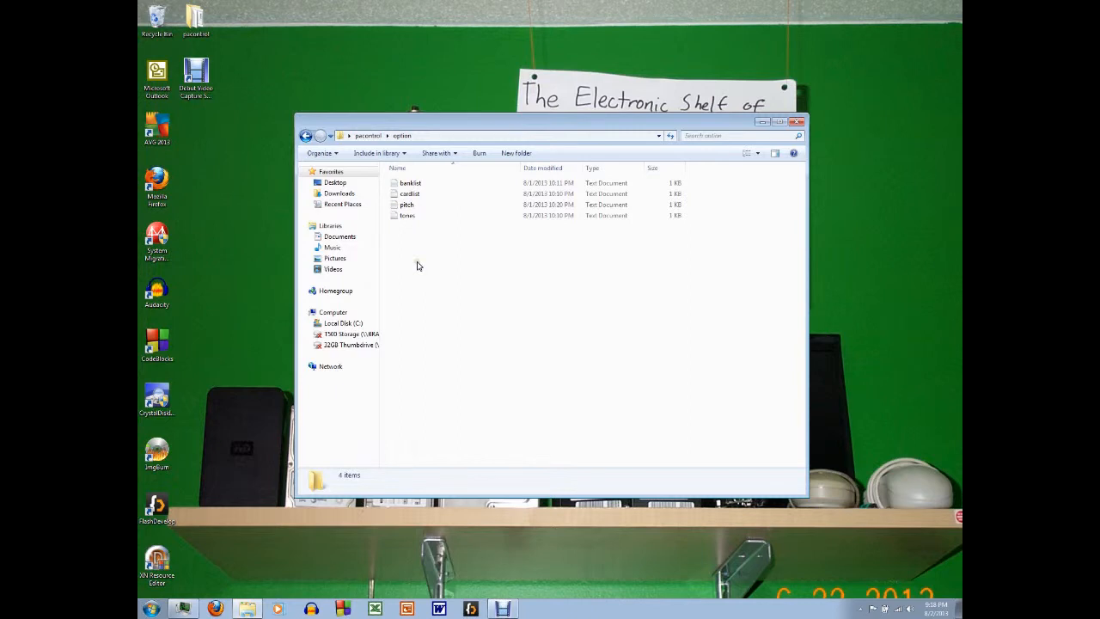
click(367, 135)
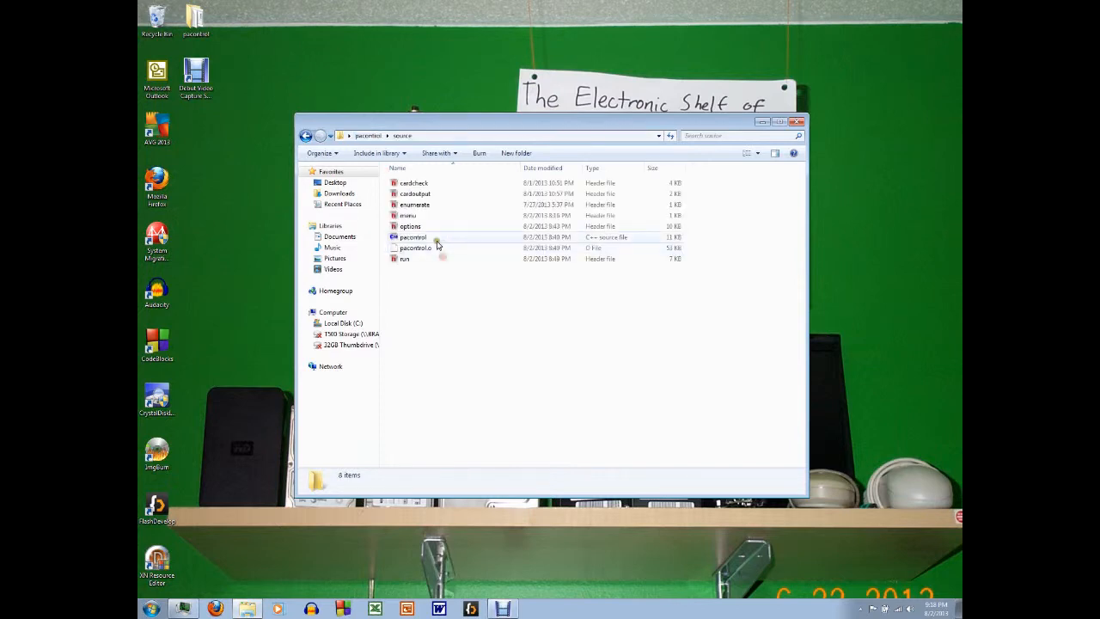
key(BackSpace)
click(408, 216)
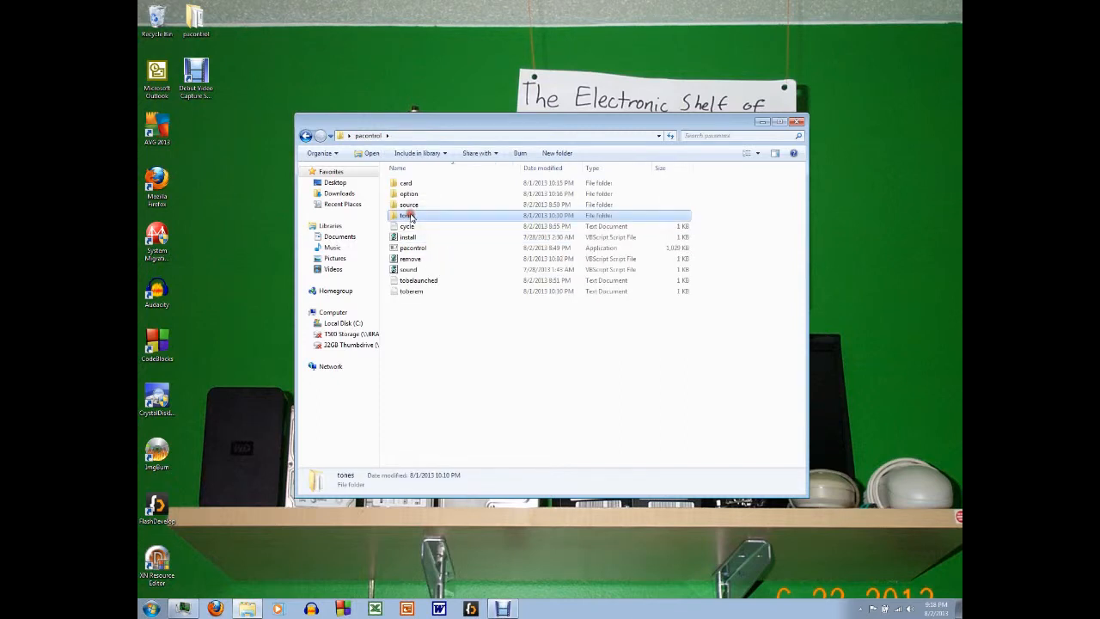
double_click(411, 216)
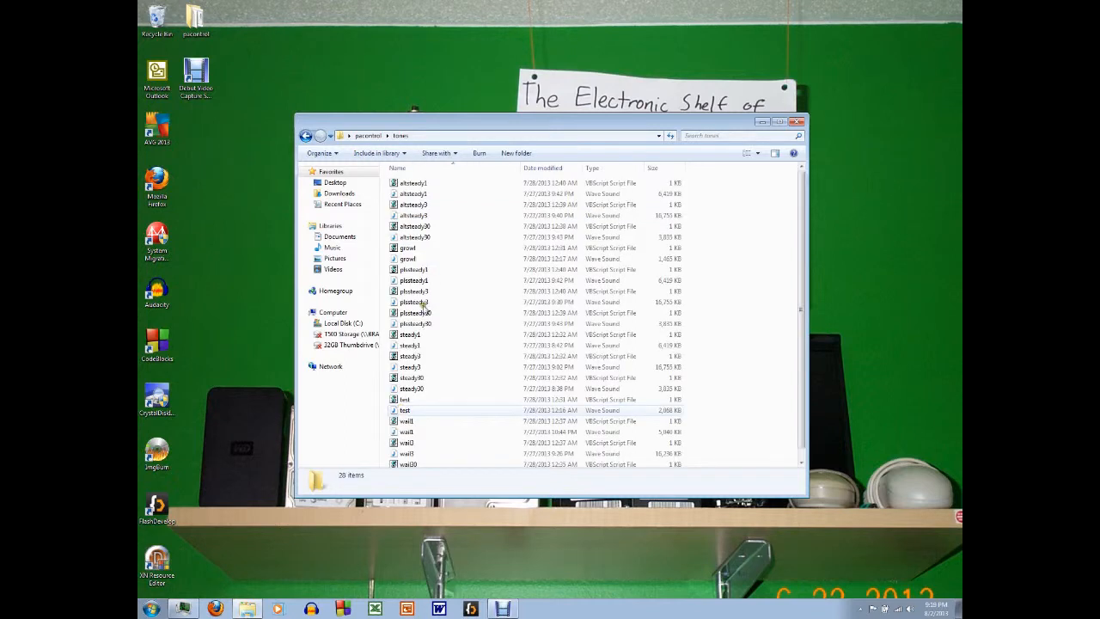
click(368, 135)
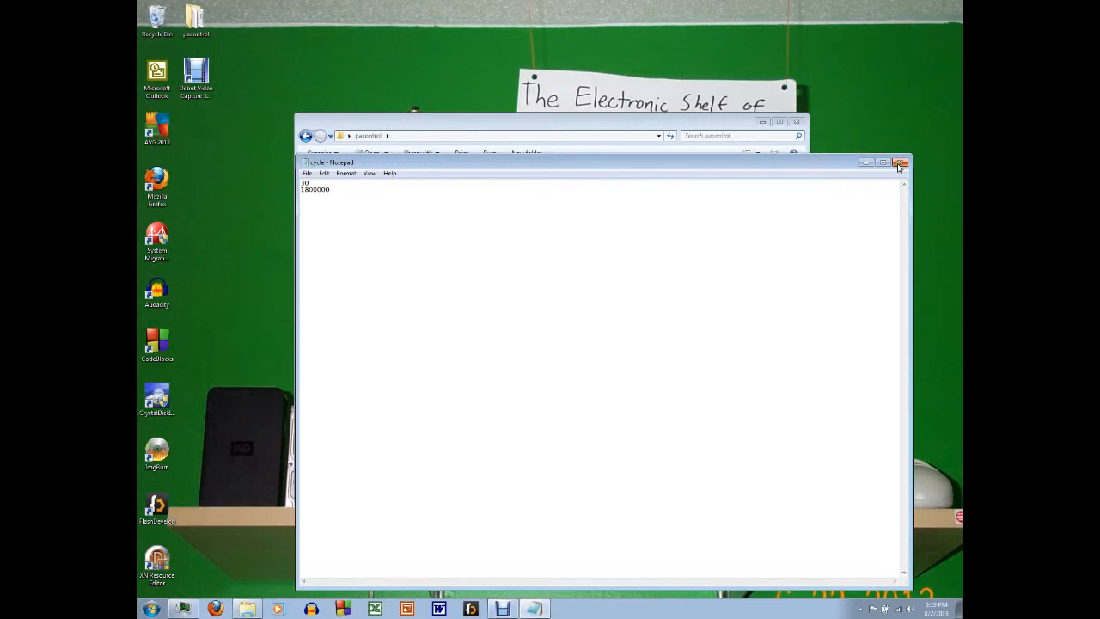
Step: Read the cycle, tobelaunched and toberem text files in the pacontrol folder, and view the tones subfolder again
click(899, 163)
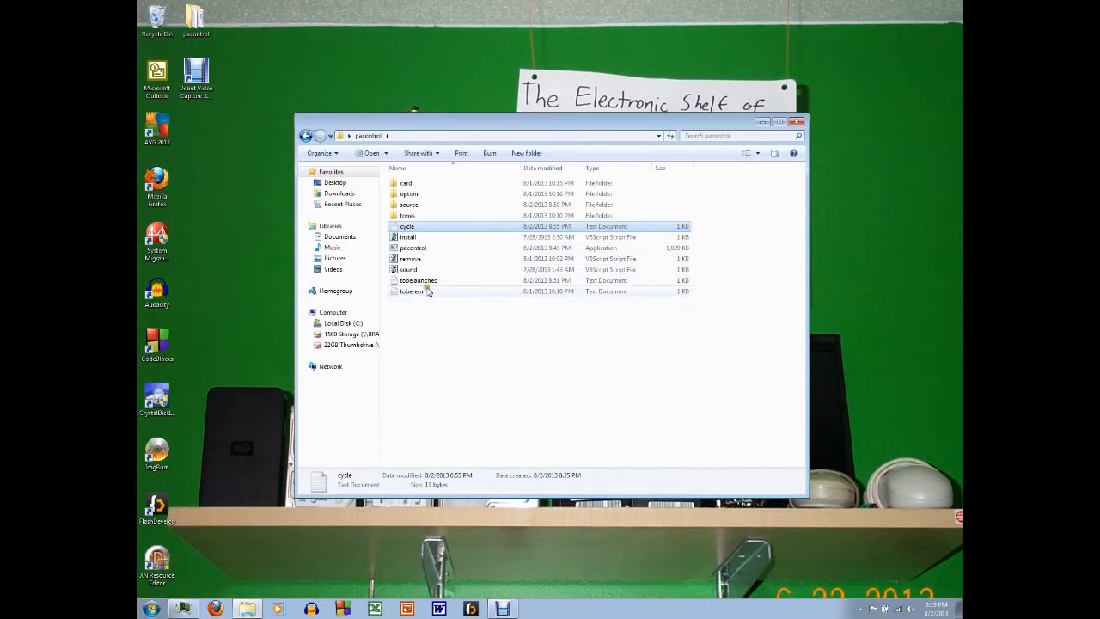
double_click(426, 282)
click(904, 164)
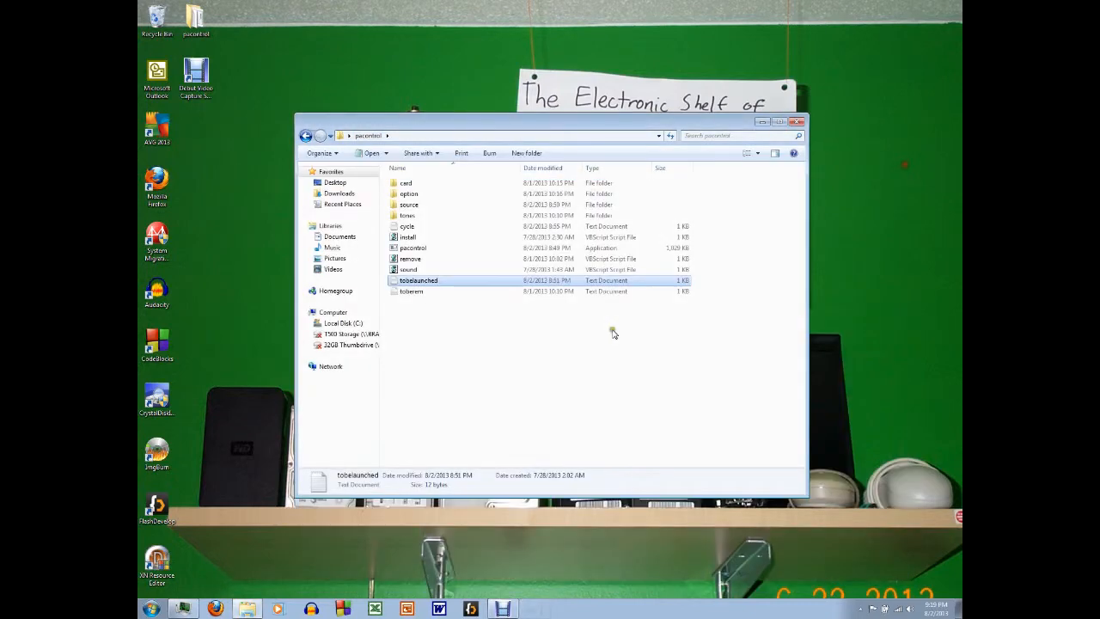
click(613, 333)
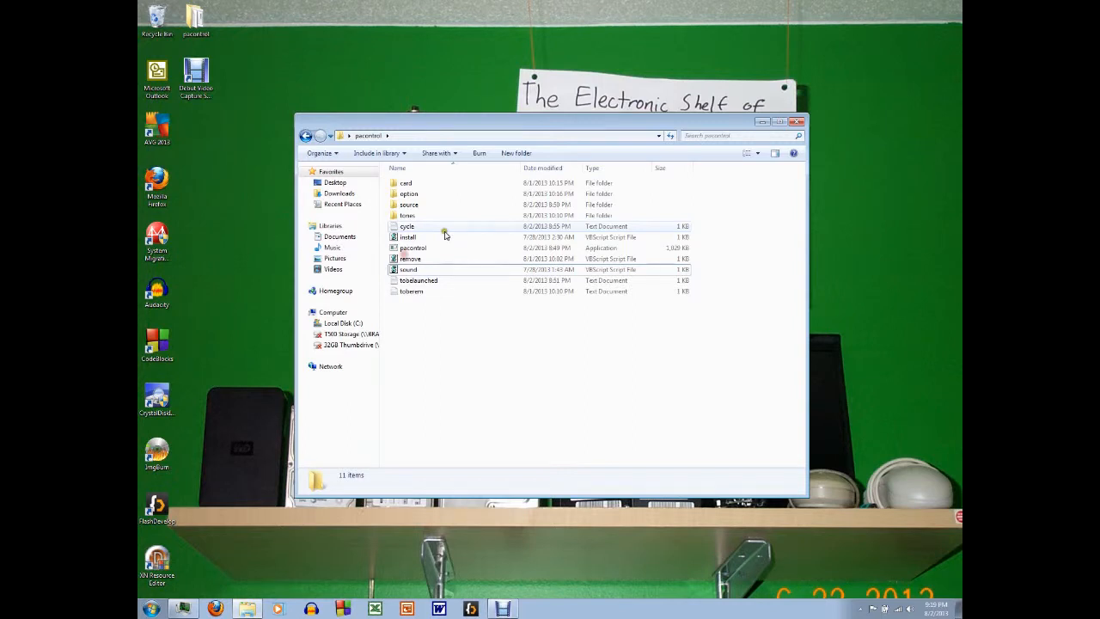
click(445, 235)
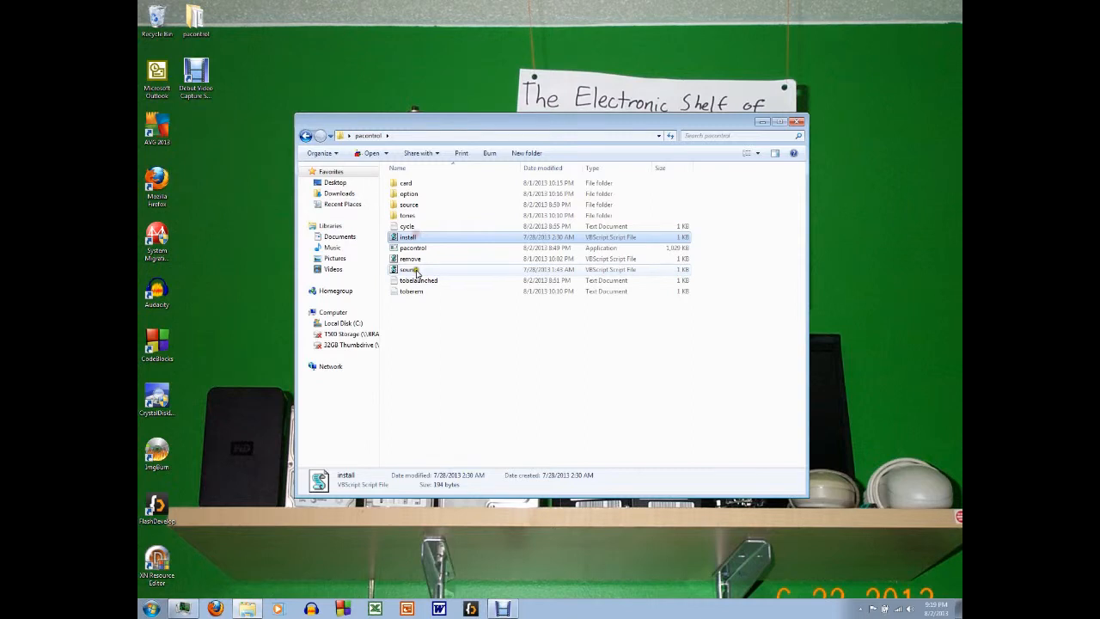
double_click(411, 290)
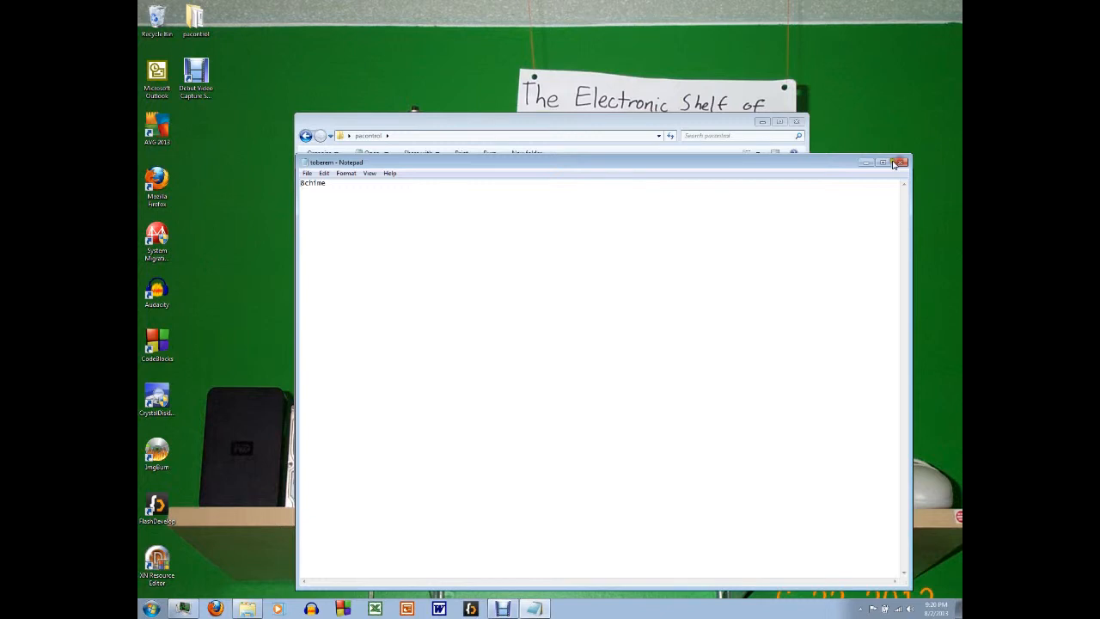
click(900, 162)
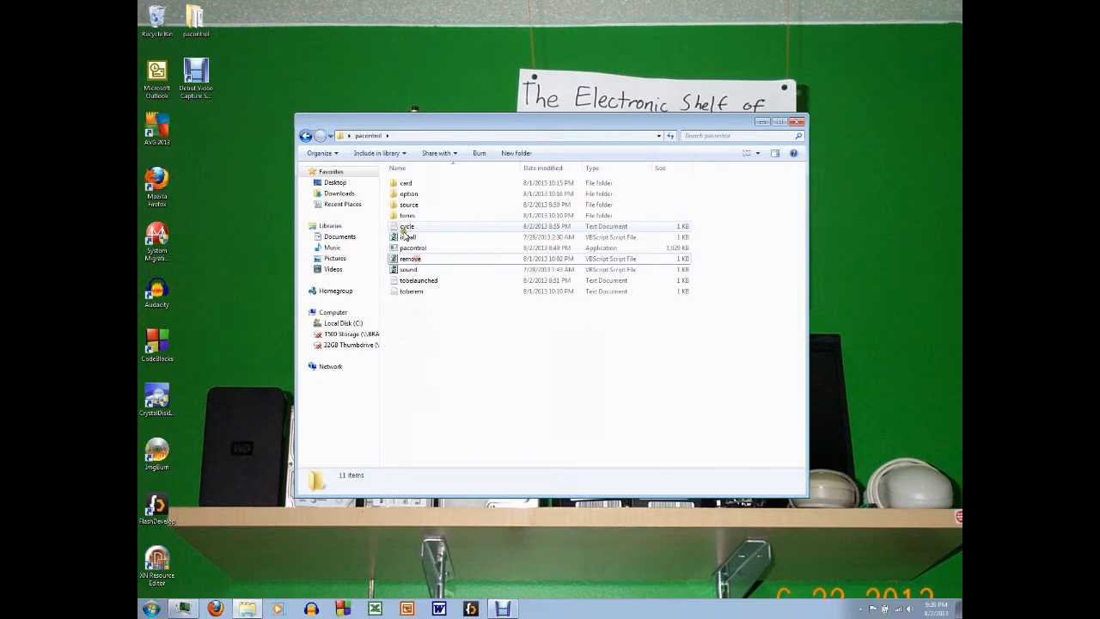
double_click(407, 215)
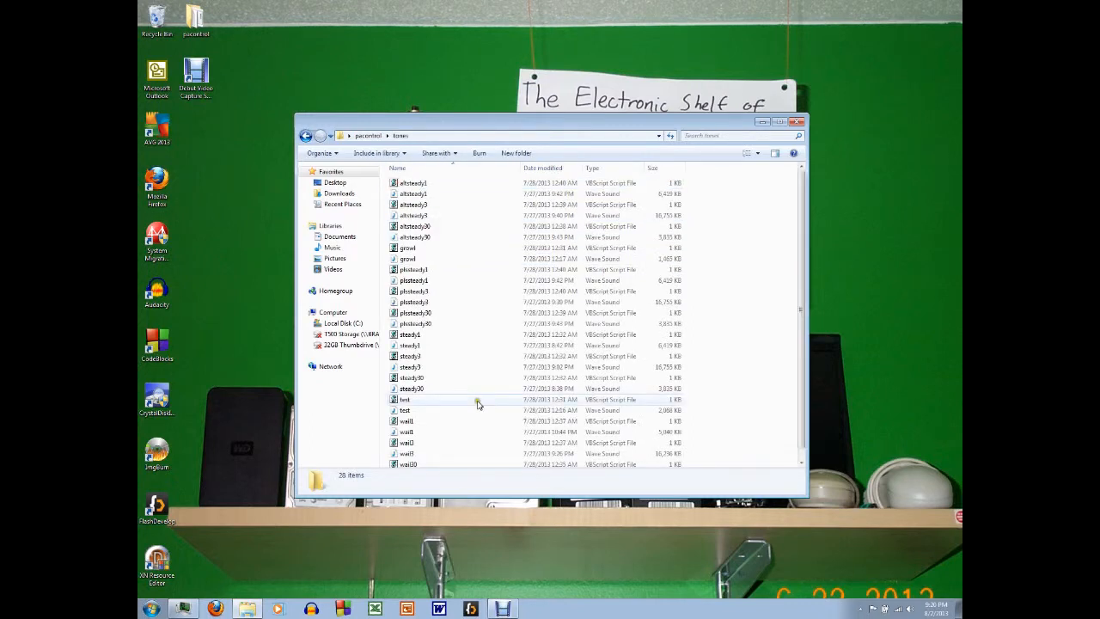
key(BackSpace)
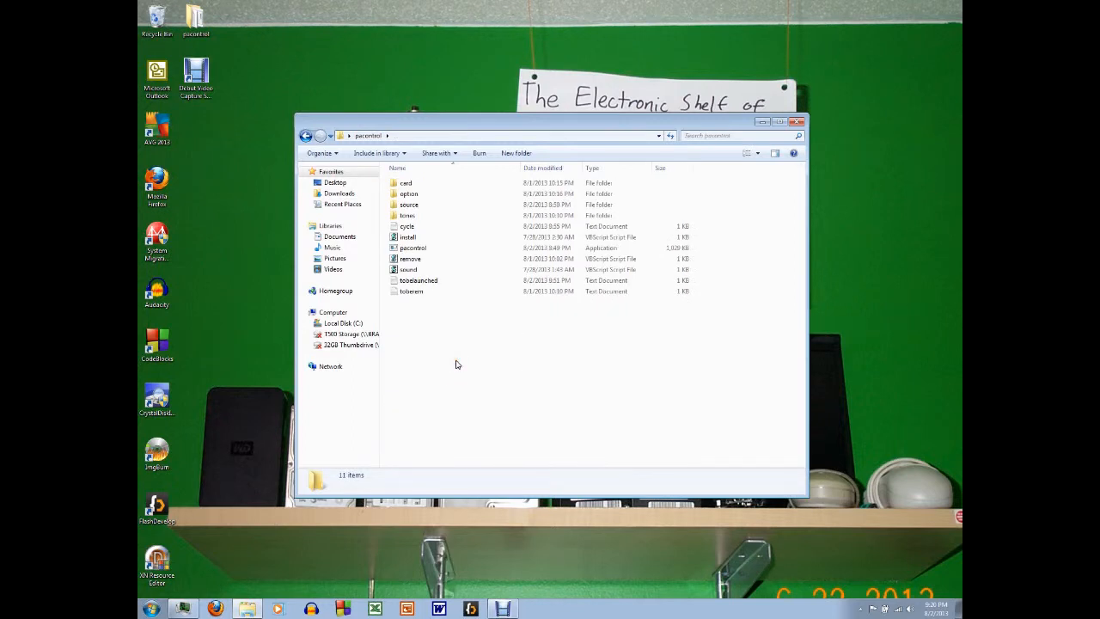
Step: Launch pacontrol and go through its other options as far as the duty cycle change
double_click(423, 250)
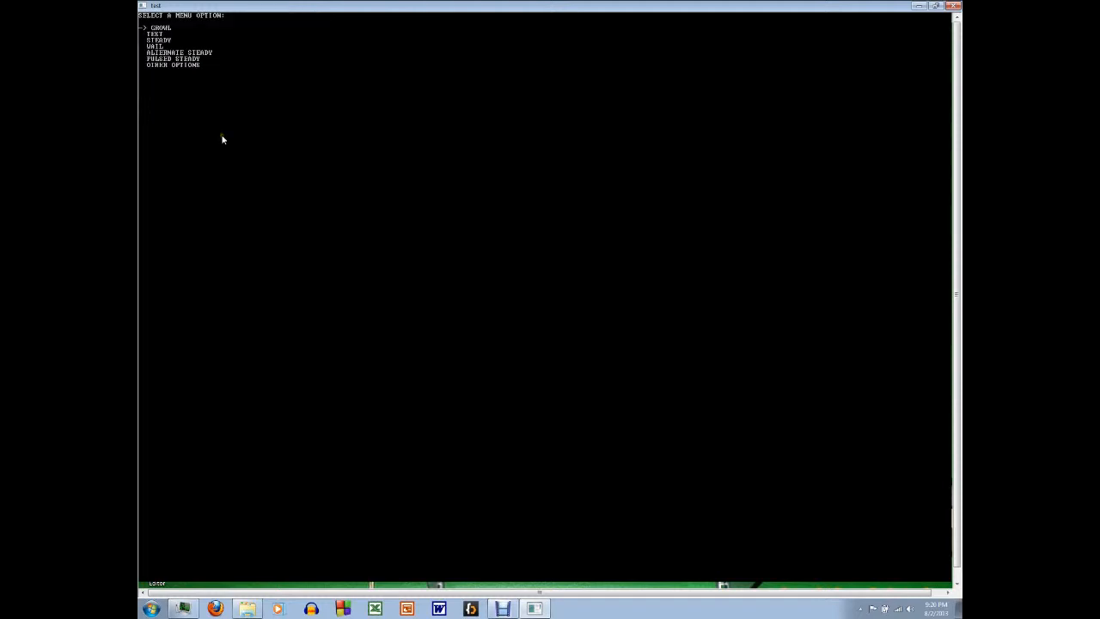
key(Up)
key(Up)
key(Up)
key(Up)
key(Up)
key(Escape)
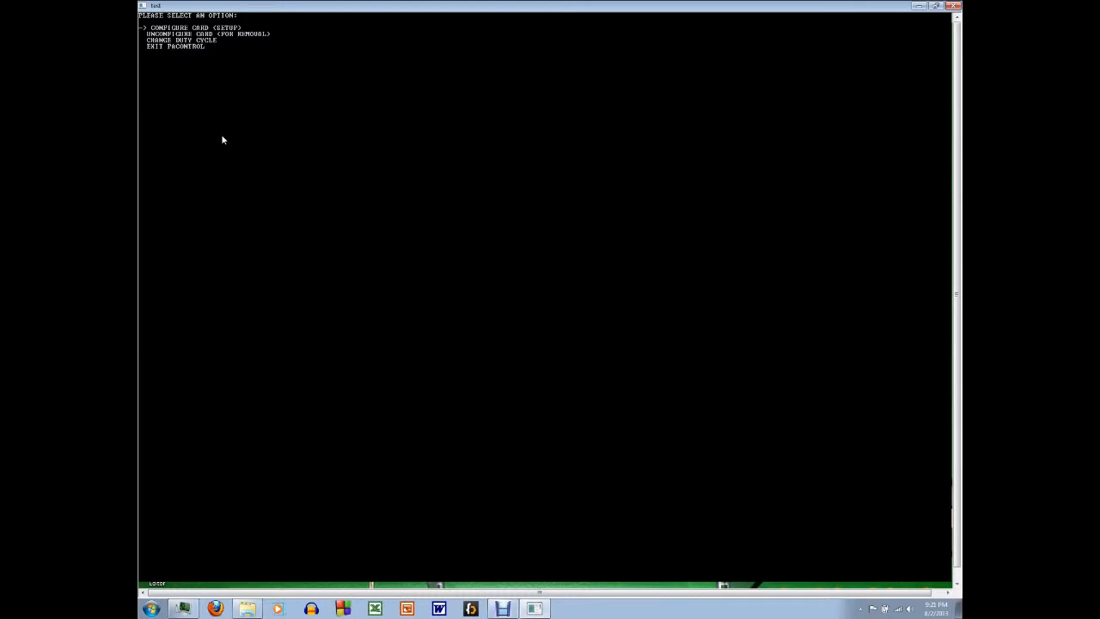
key(Down)
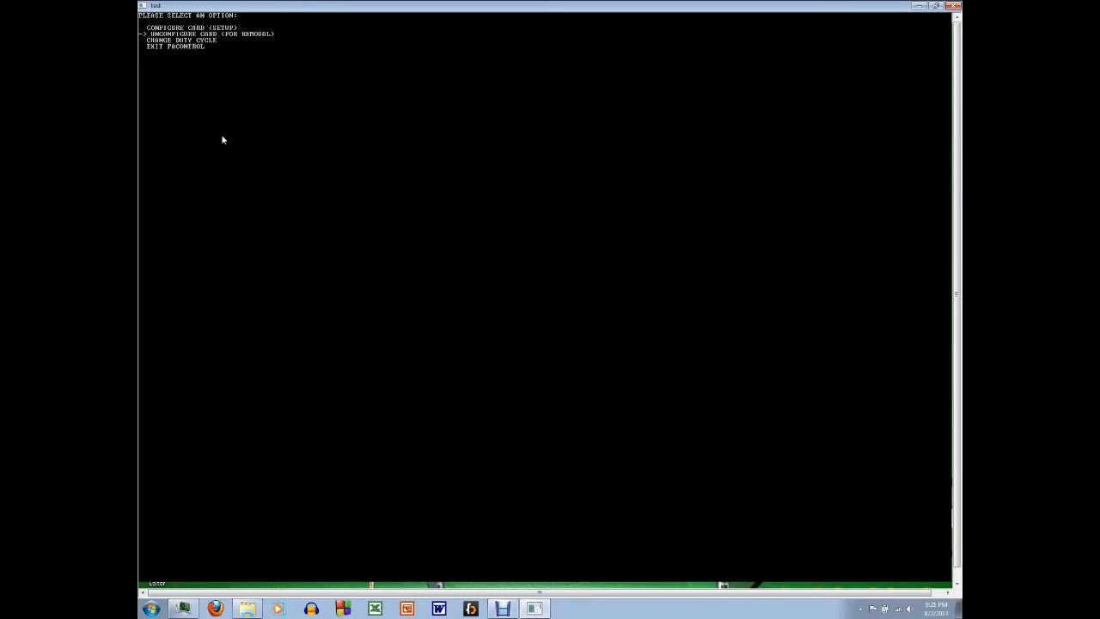
key(Down)
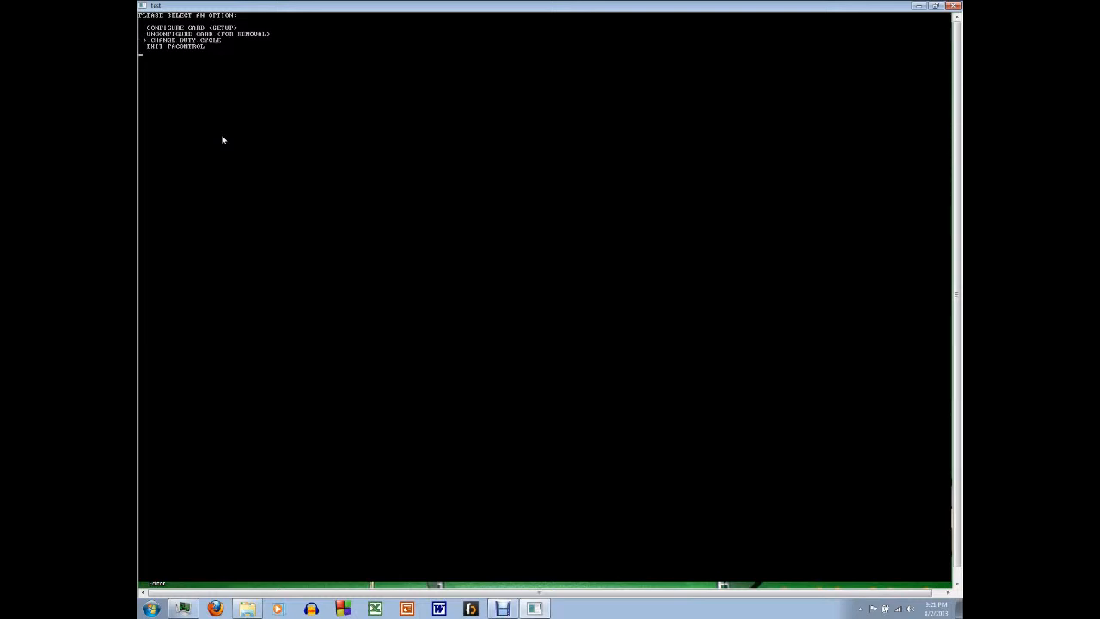
key(Return)
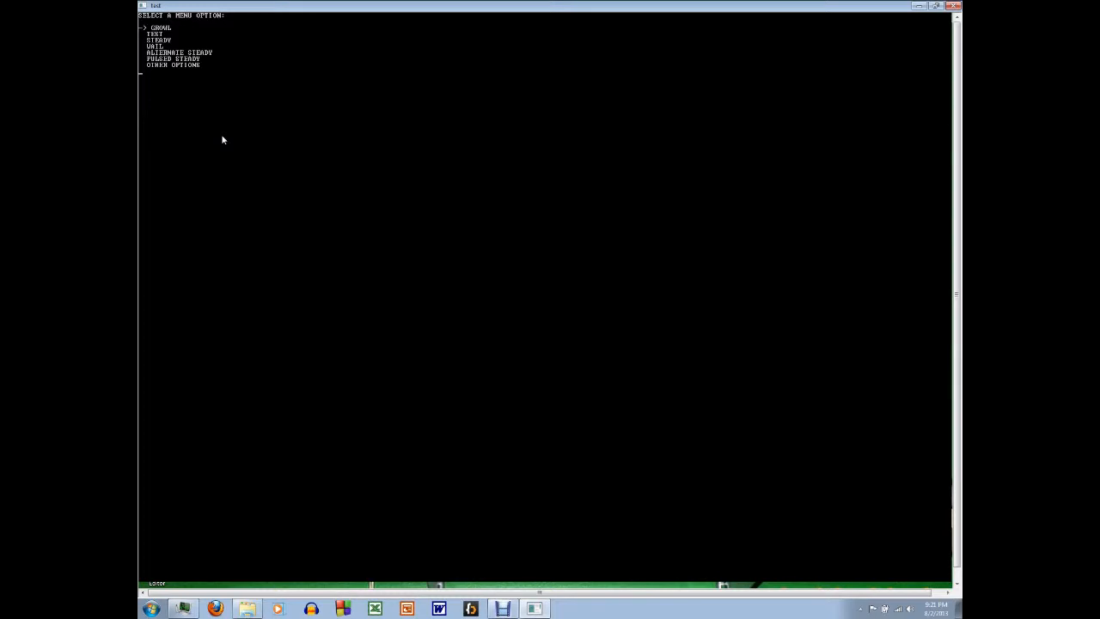
Step: Set the duty cycle to 1 minute through pacontrol's other options
key(Up)
key(Return)
key(Down)
key(Down)
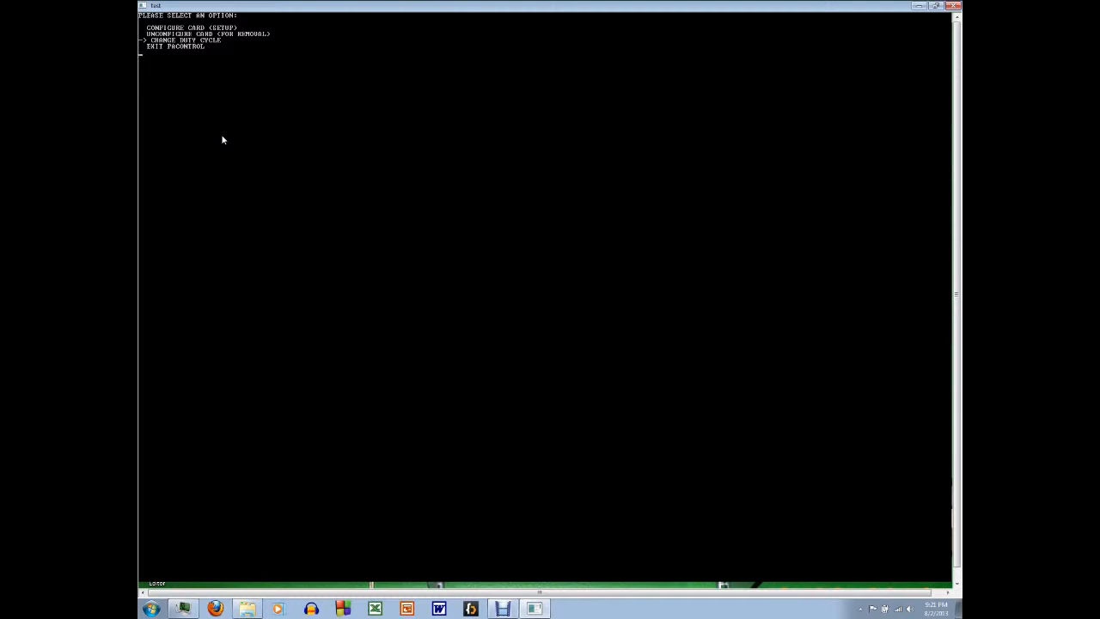
key(Return)
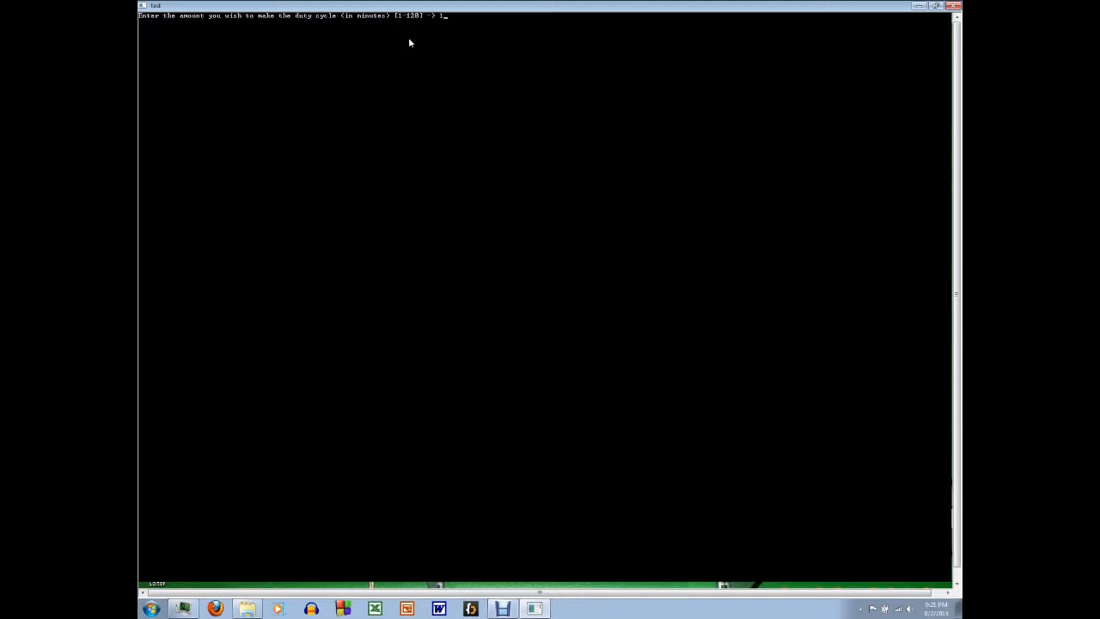
key(Return)
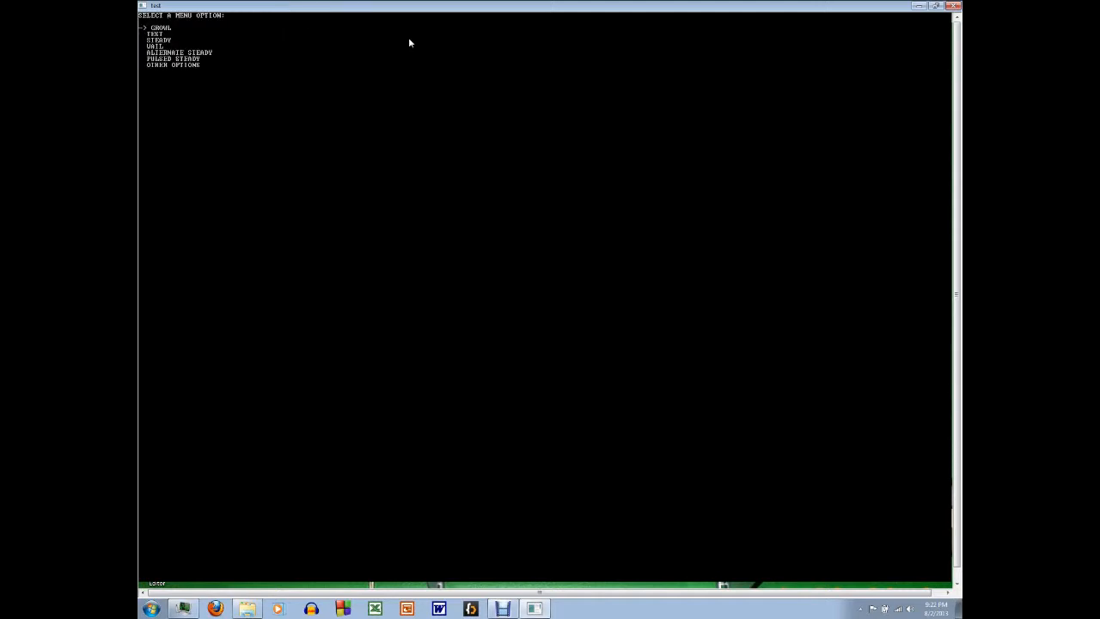
Step: Check the contents of the cycle text file in the pacontrol folder and return to the pacontrol console
key(alt+Tab)
double_click(408, 227)
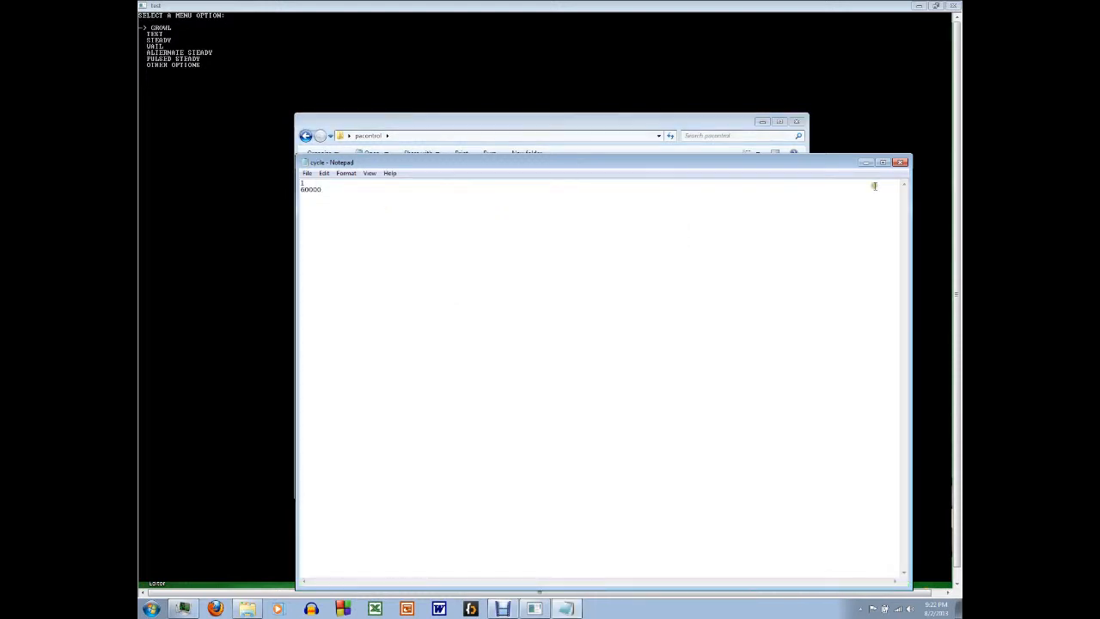
click(900, 162)
click(554, 187)
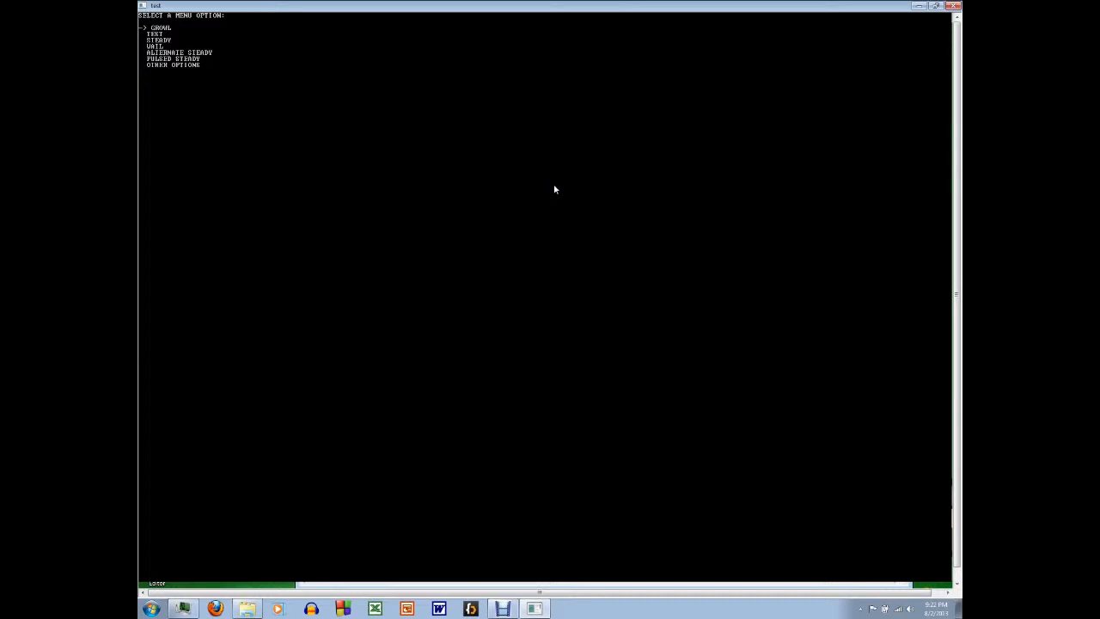
Step: Run the GROWL tone, answering y to its confirmation and adjusting the system volume before it starts
key(Return)
text(y)
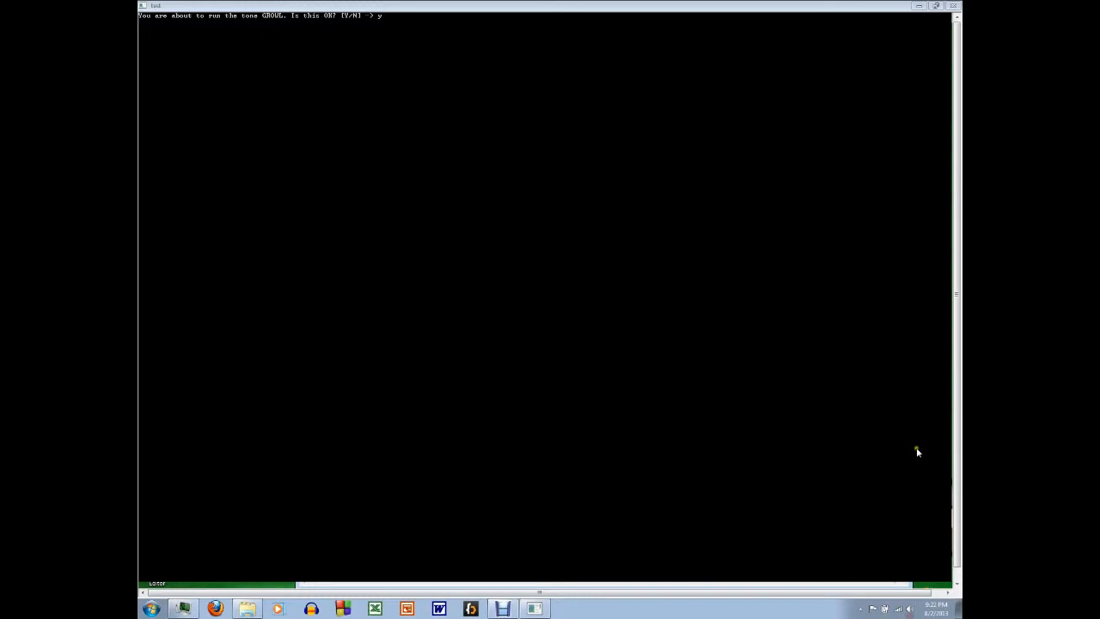
click(909, 608)
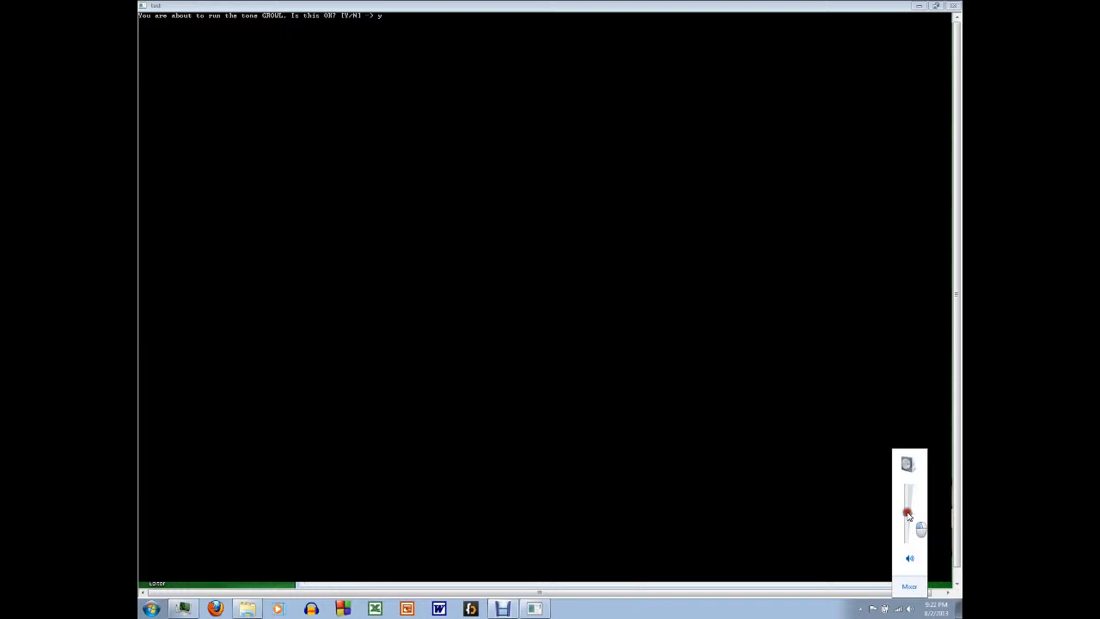
click(622, 6)
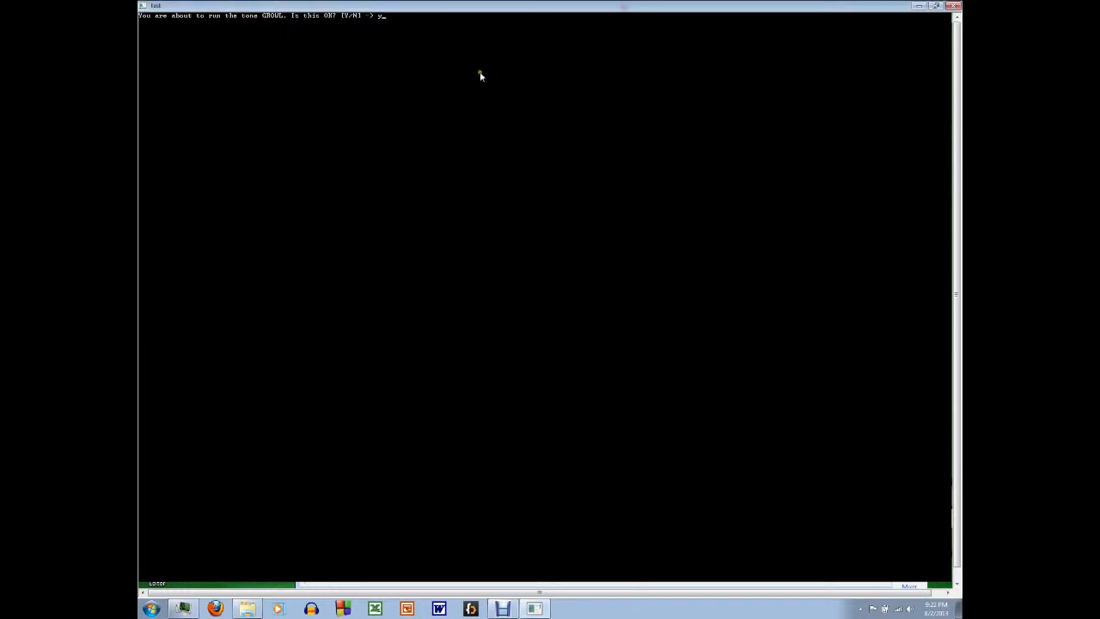
key(Return)
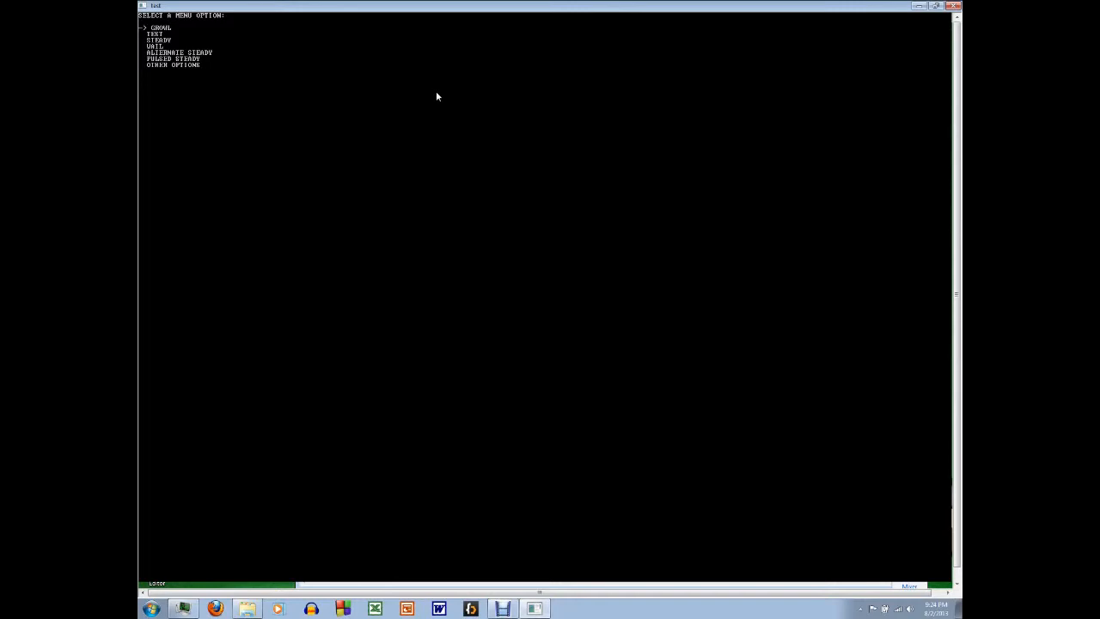
Step: Run the WAIL tone, answering y to its confirmation and setting the activation duration to 30
key(Down)
key(Down)
key(Down)
key(Return)
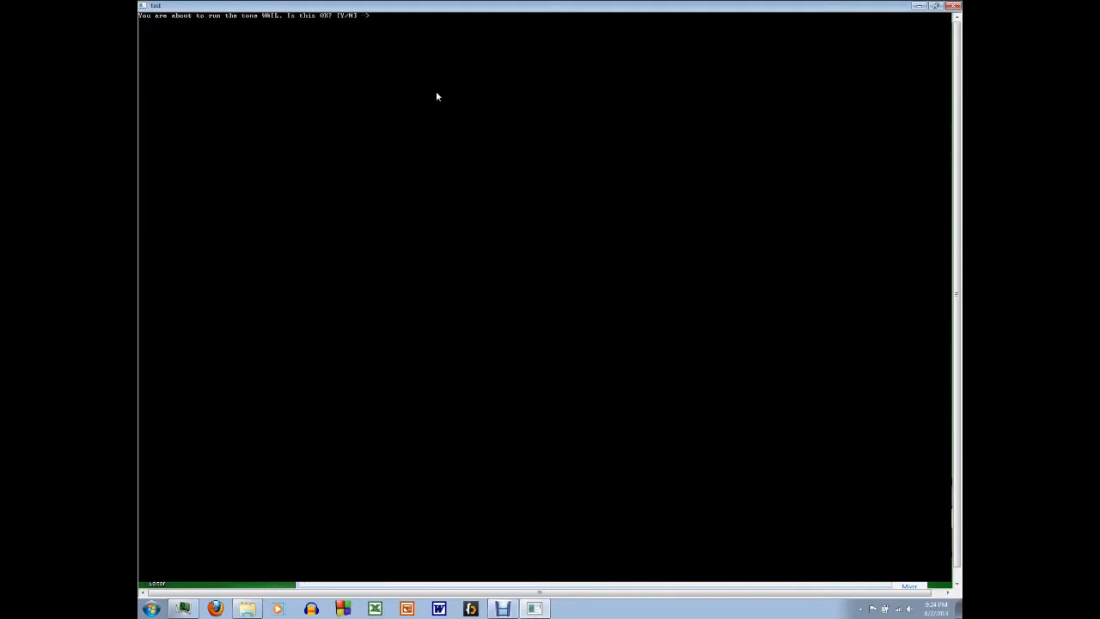
text(y)
key(Return)
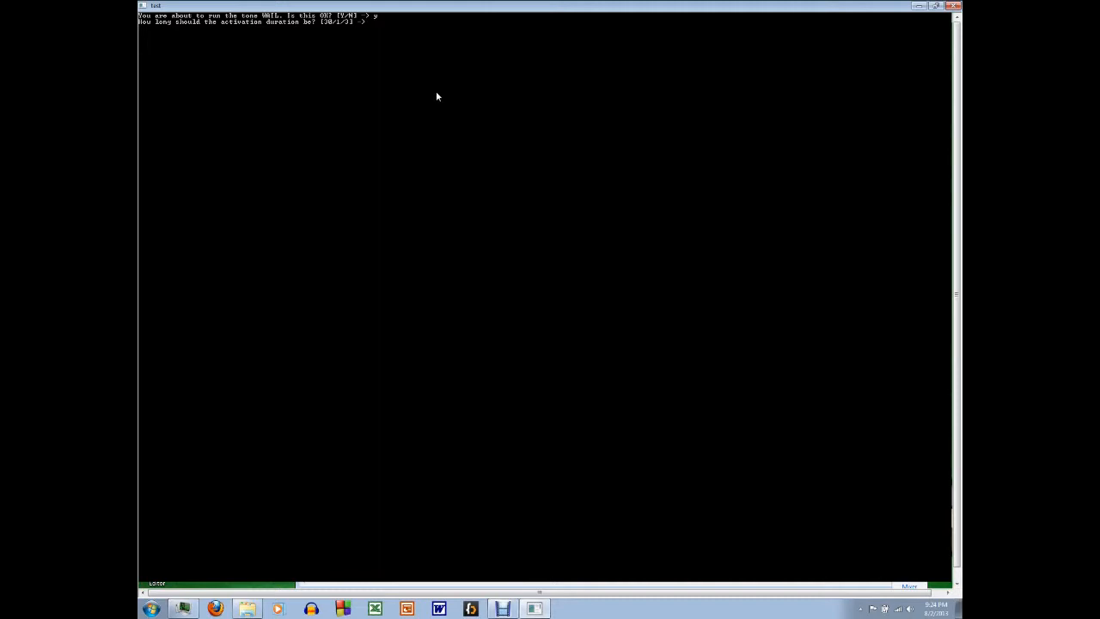
text(30)
key(Return)
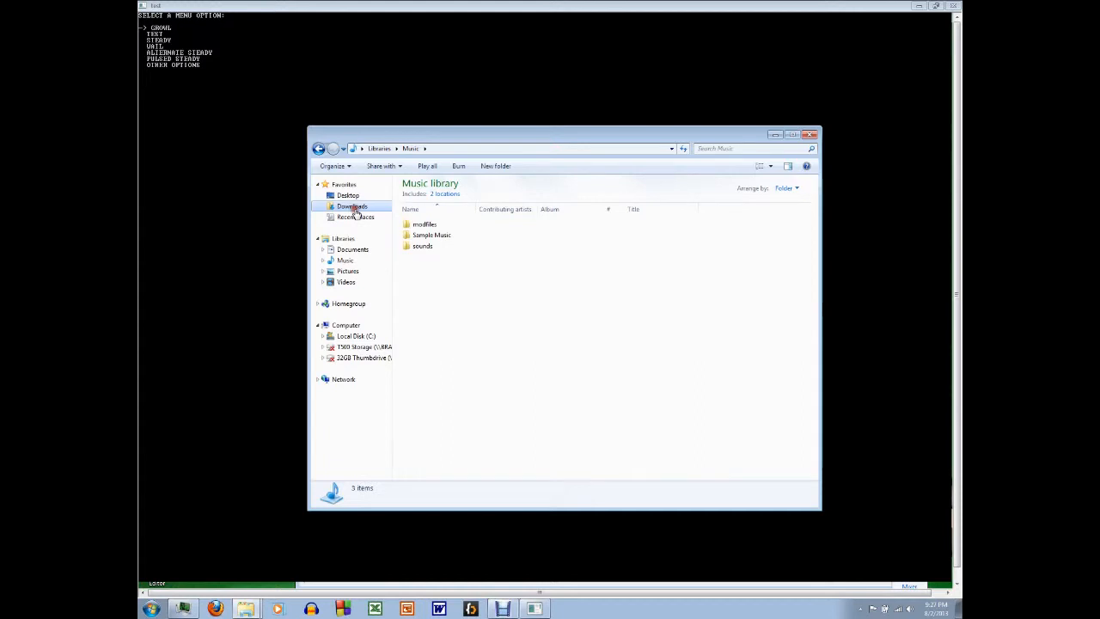
Step: Browse to the dual folder inside the siren tones folder in Downloads
click(354, 209)
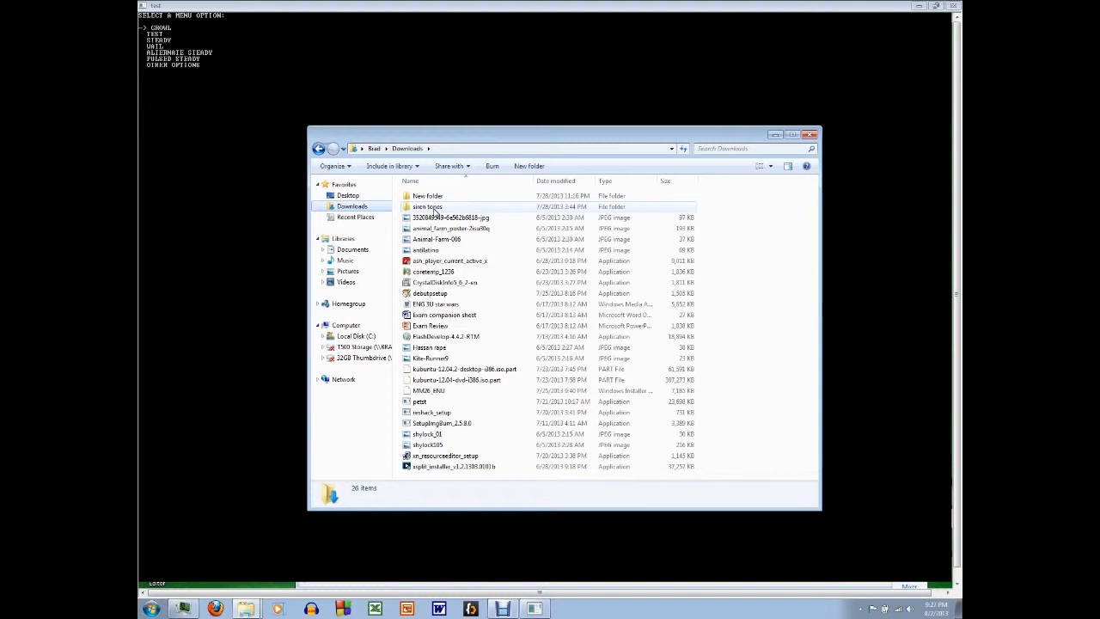
double_click(434, 211)
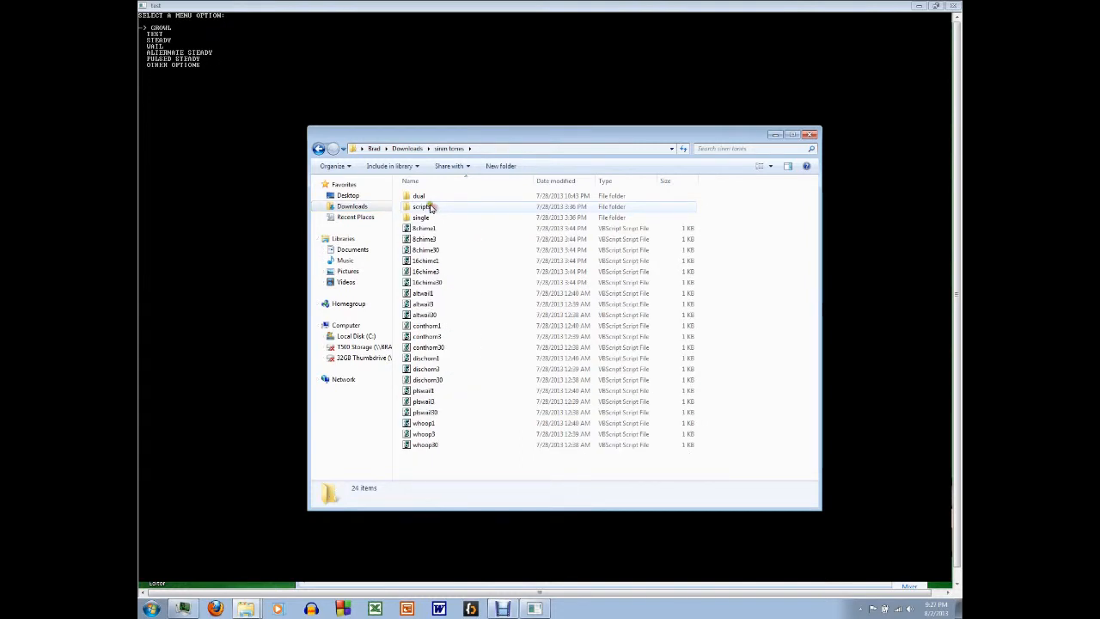
double_click(419, 195)
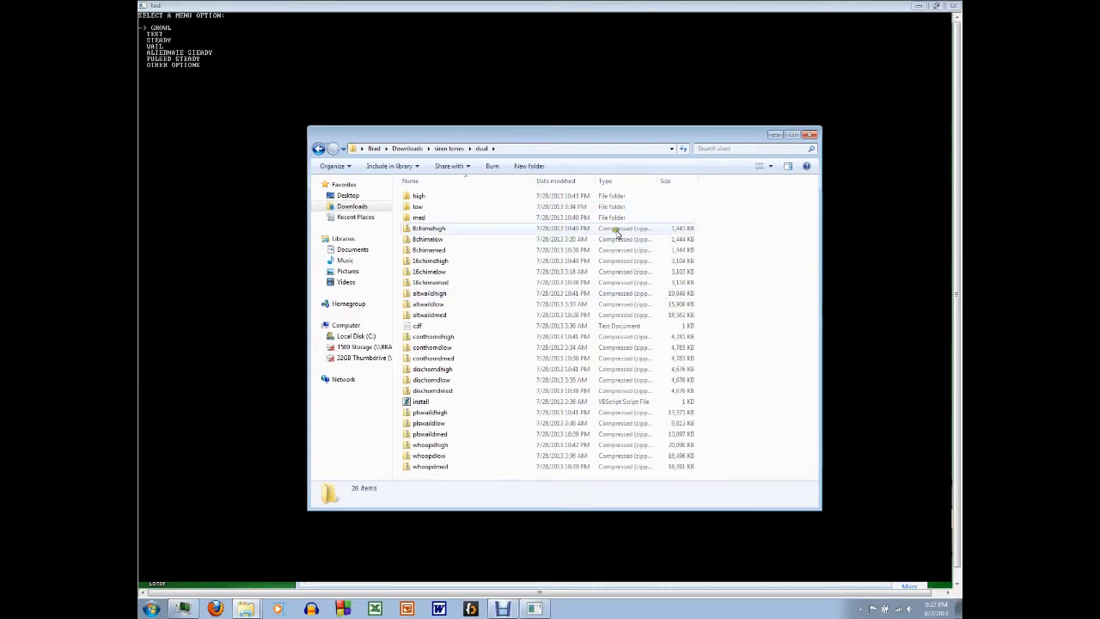
Step: Copy the 16chimelow zip file from the dual folder into the card folder of pacontrol
click(446, 273)
click(248, 563)
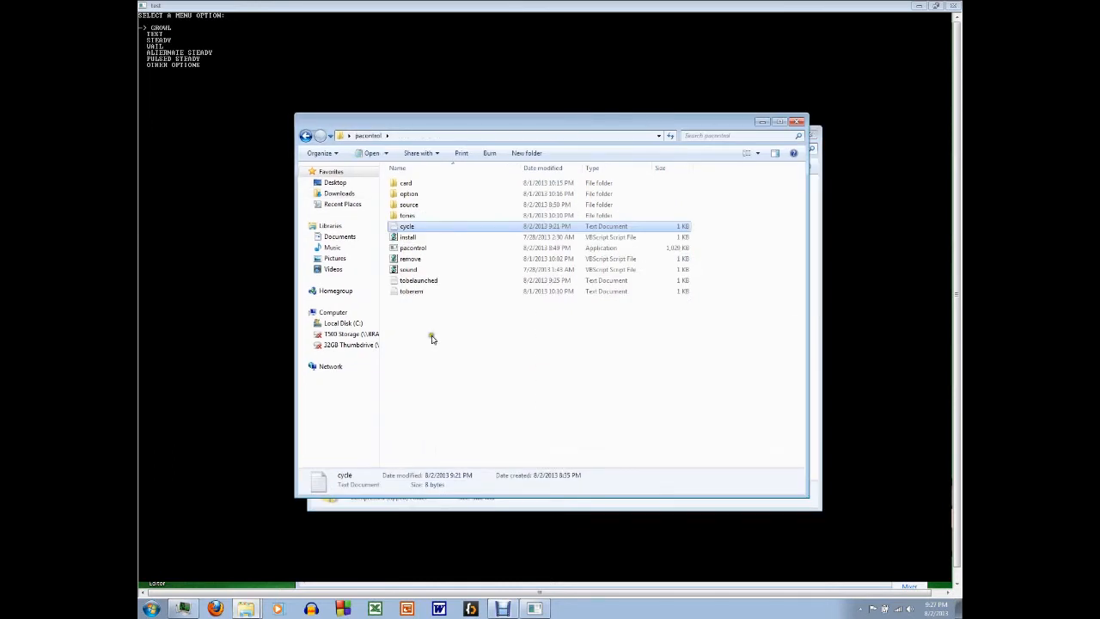
click(409, 183)
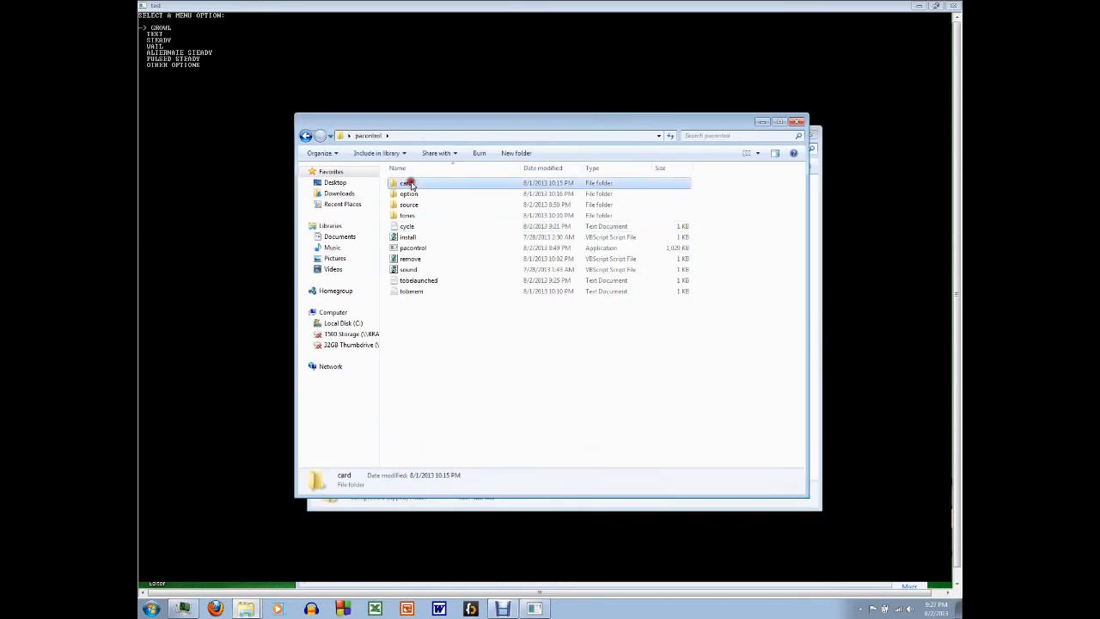
double_click(411, 185)
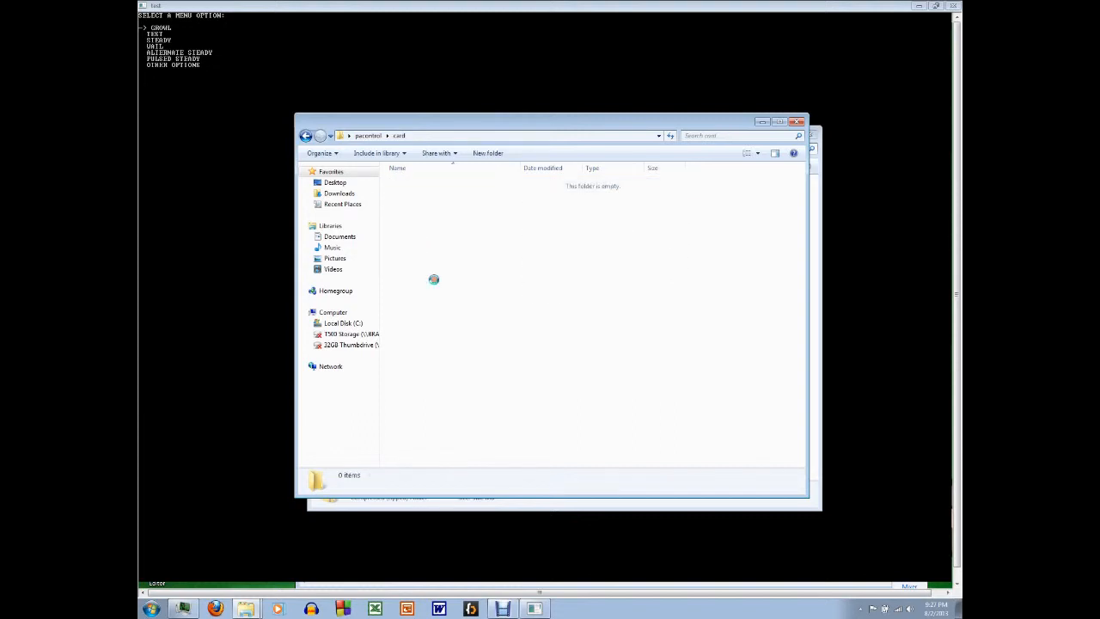
key(ctrl+v)
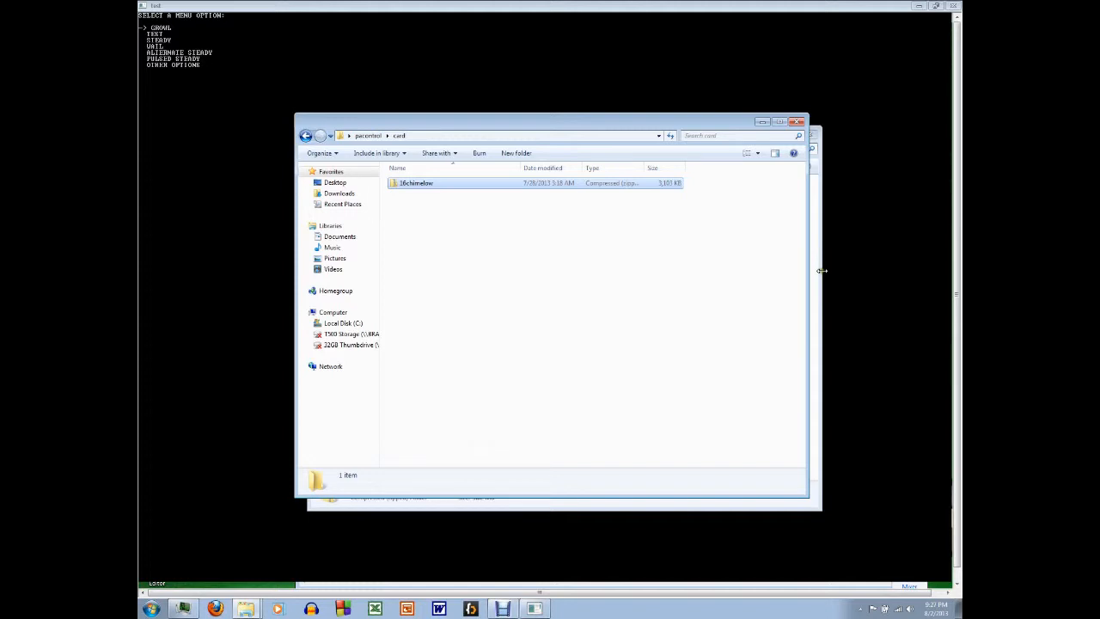
Step: Extract the 16chimelow zip file directly into the pacontrol card folder, without a 16chimelow subfolder
click(421, 183)
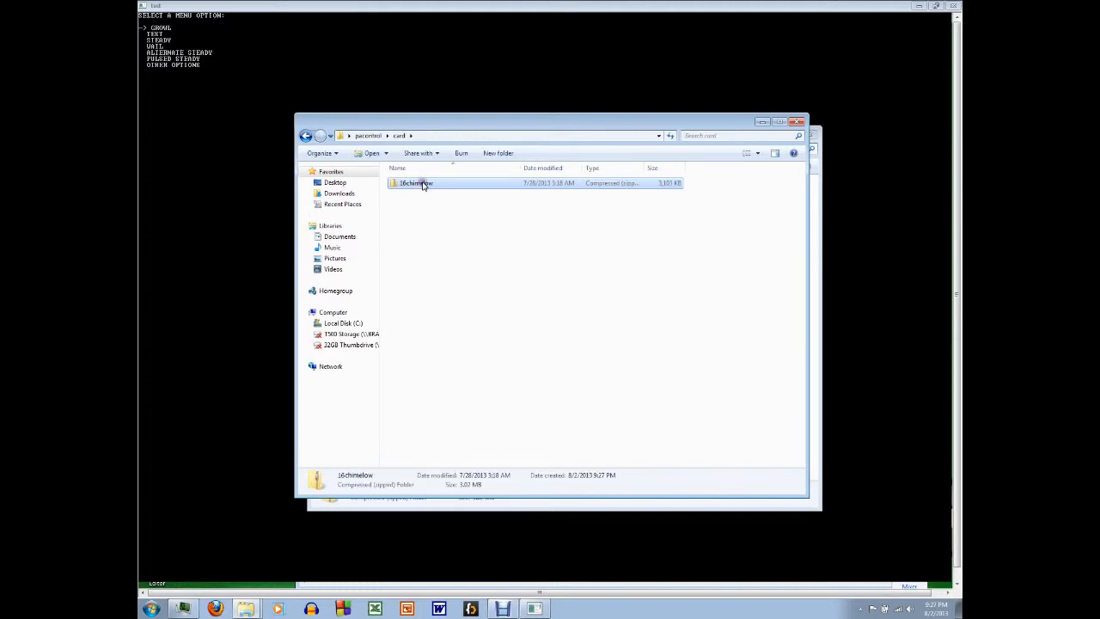
right_click(421, 184)
click(449, 214)
key(BackSpace)
key(BackSpace)
key(BackSpace)
key(BackSpace)
key(BackSpace)
key(BackSpace)
key(BackSpace)
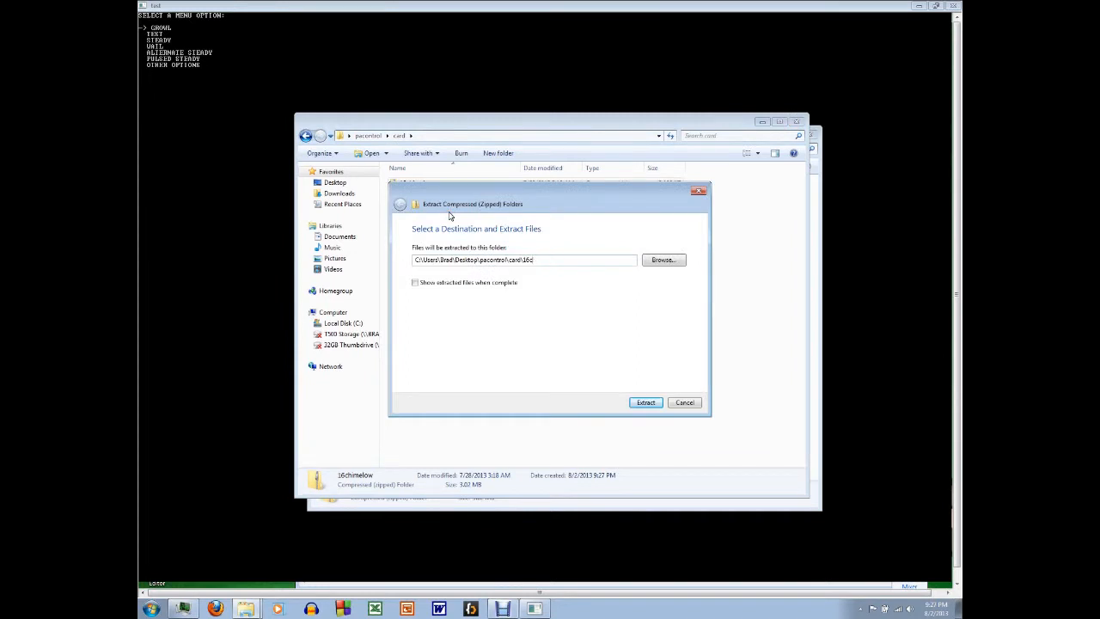
key(BackSpace)
key(BackSpace)
key(BackSpace)
key(BackSpace)
drag(534, 259, 353, 258)
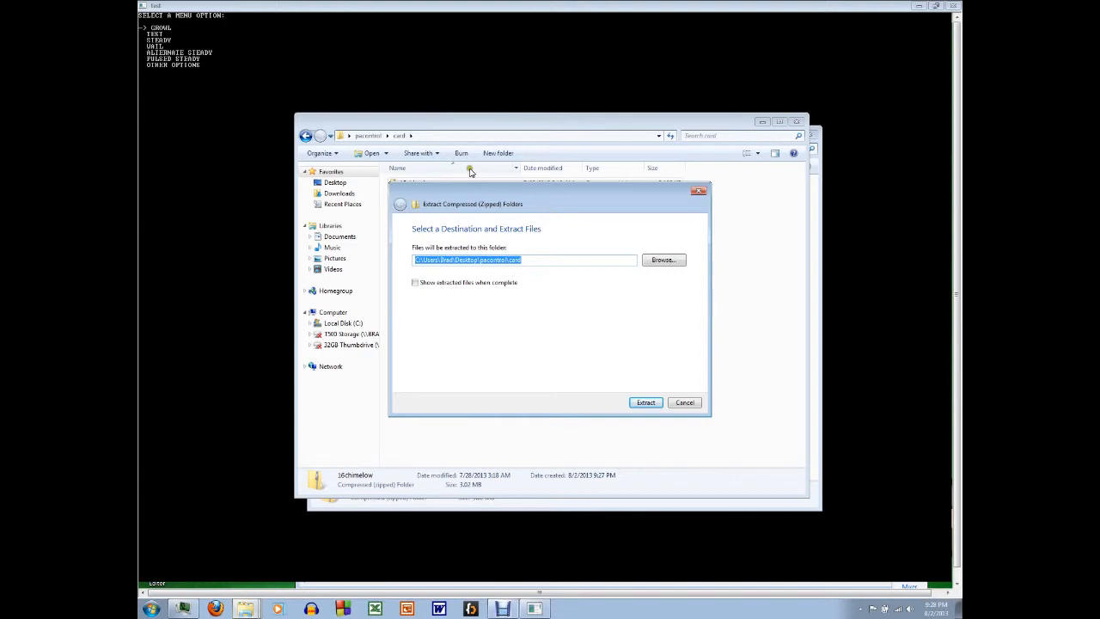
click(645, 404)
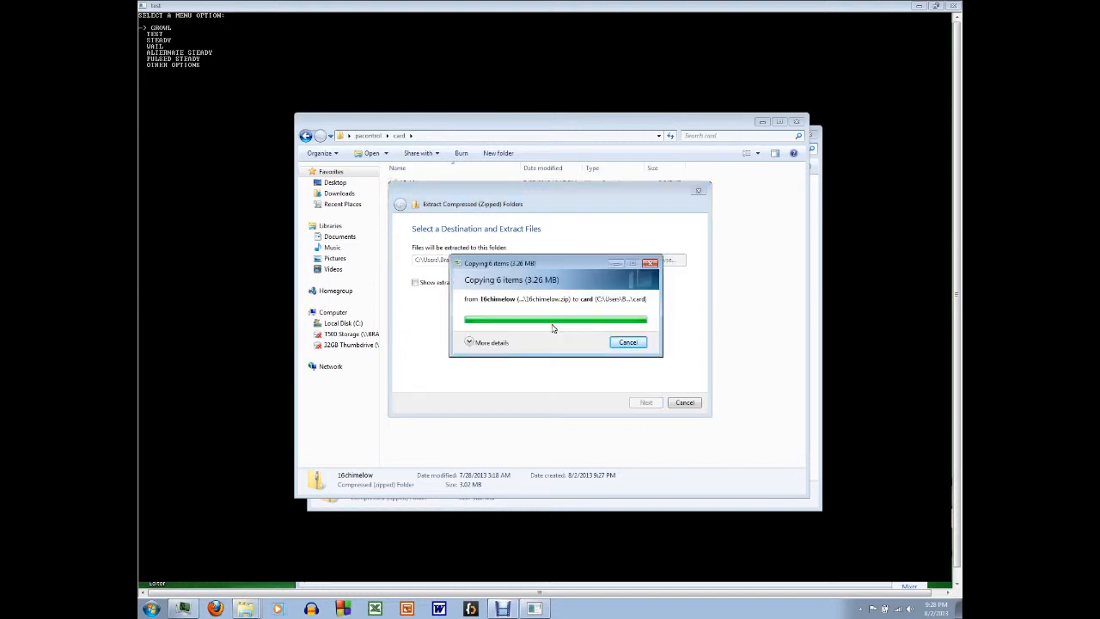
Step: Look over the extracted 16chime files and read the header and tone definition in the cdf text file
click(409, 249)
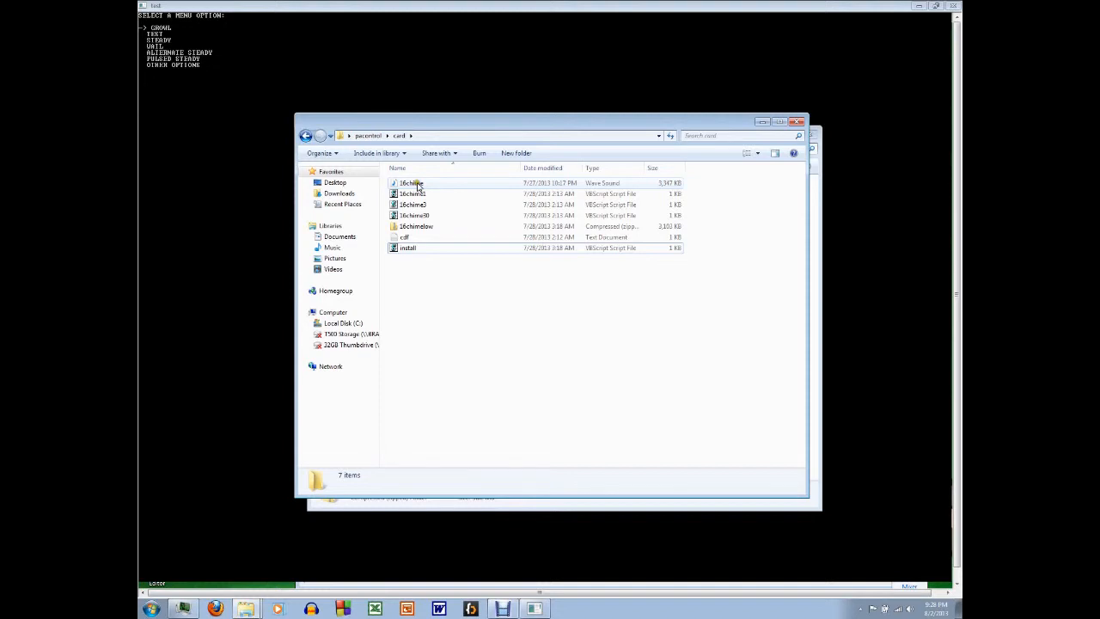
click(411, 184)
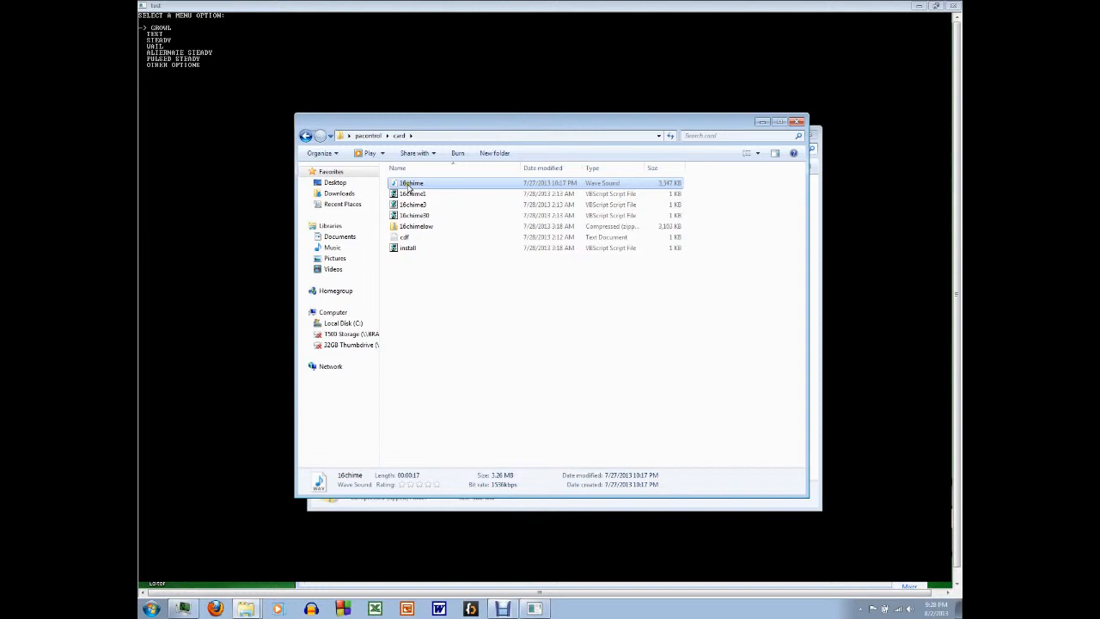
double_click(404, 237)
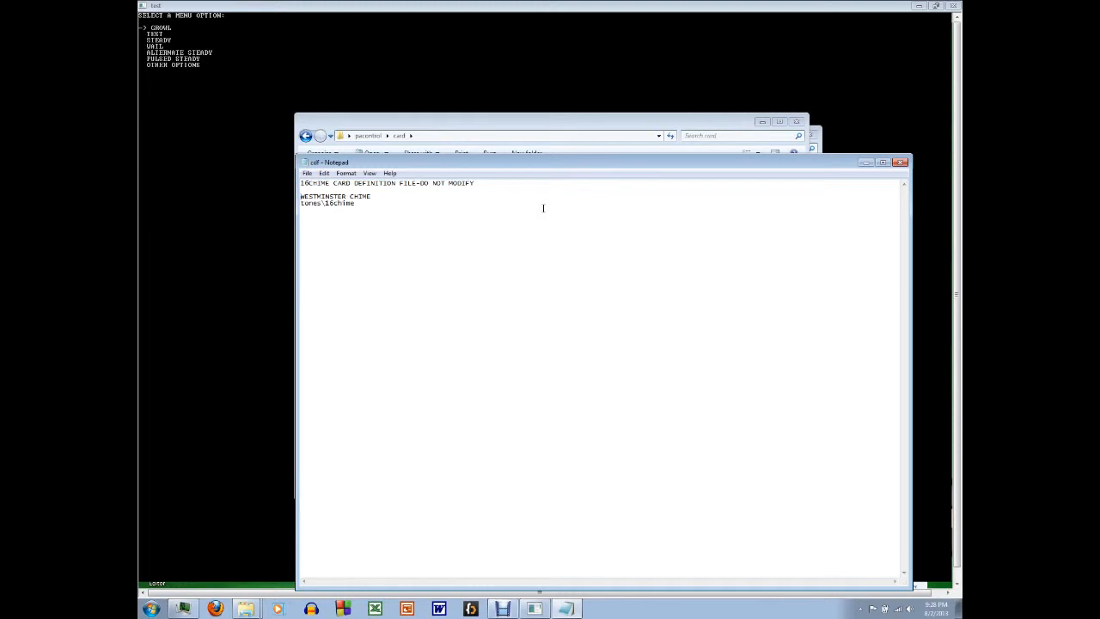
click(488, 184)
key(shift+Home)
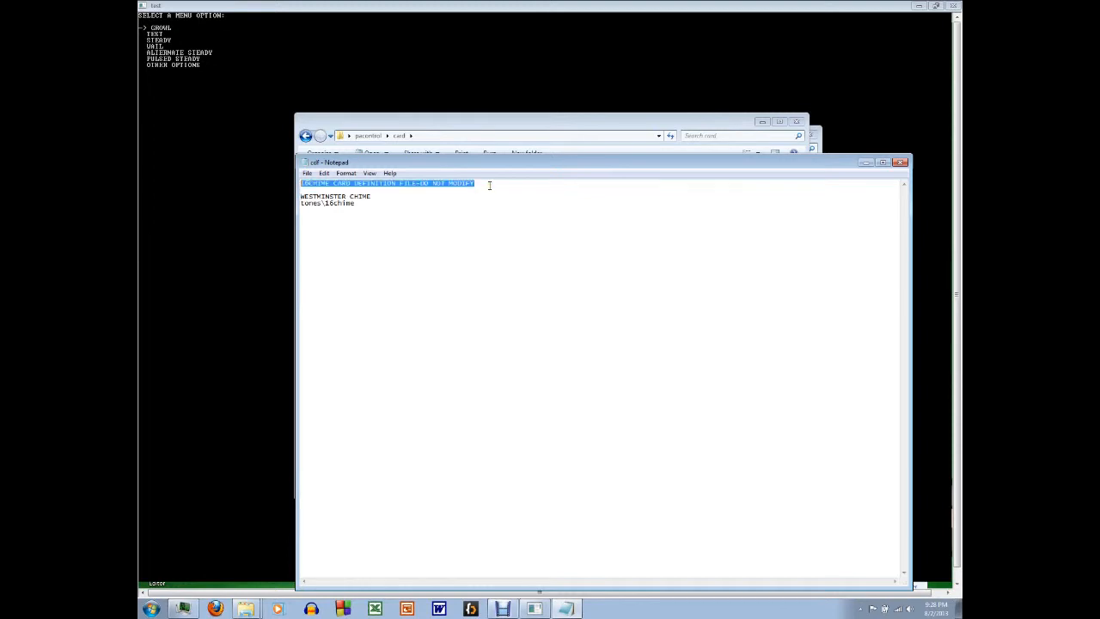
key(Down)
key(Down)
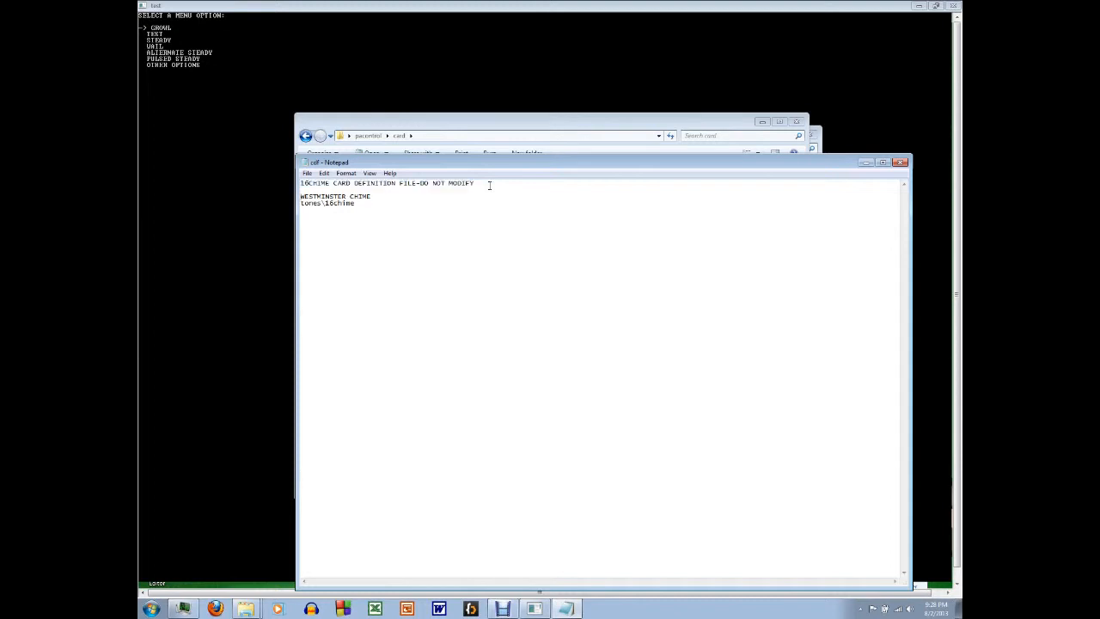
key(shift+End)
key(shift+Down)
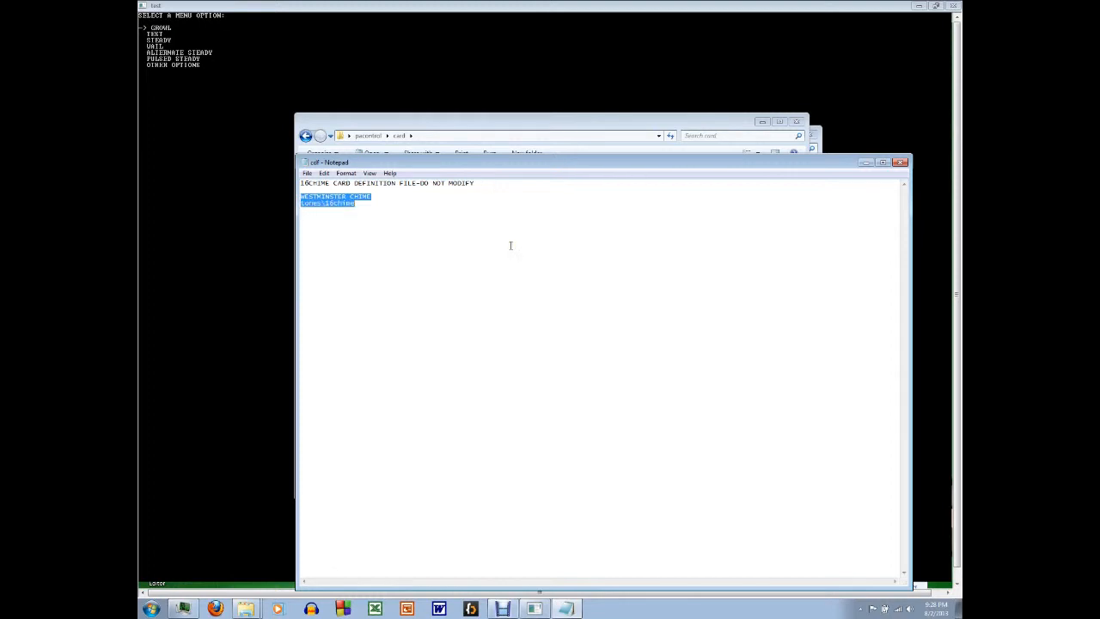
key(alt+F4)
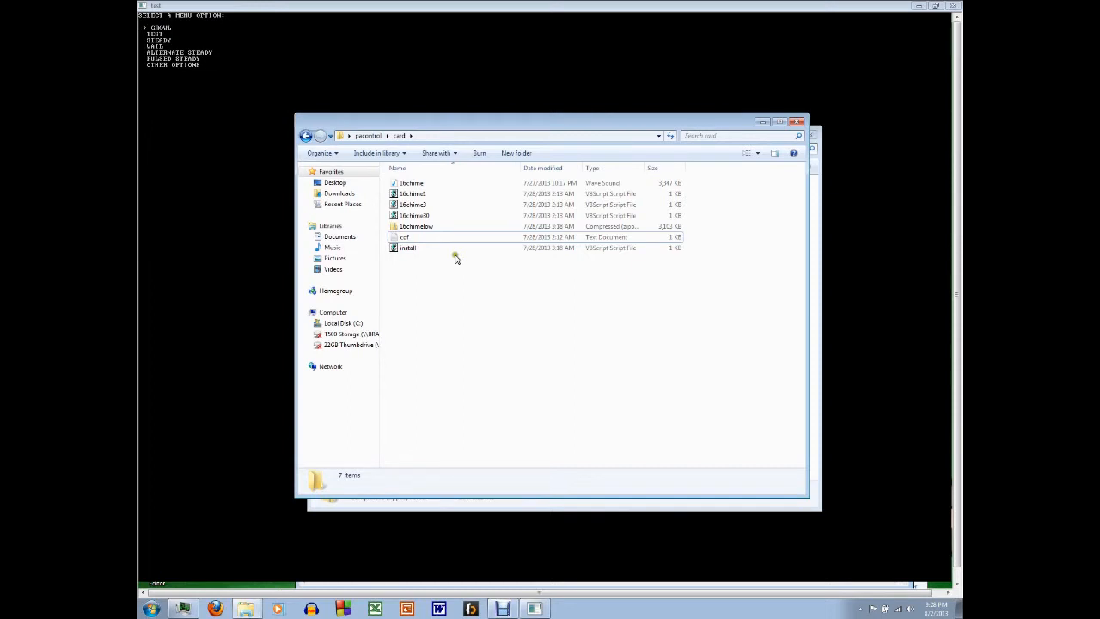
Step: Return to the pacontrol console and open OTHER OPTIONS
click(379, 6)
key(Up)
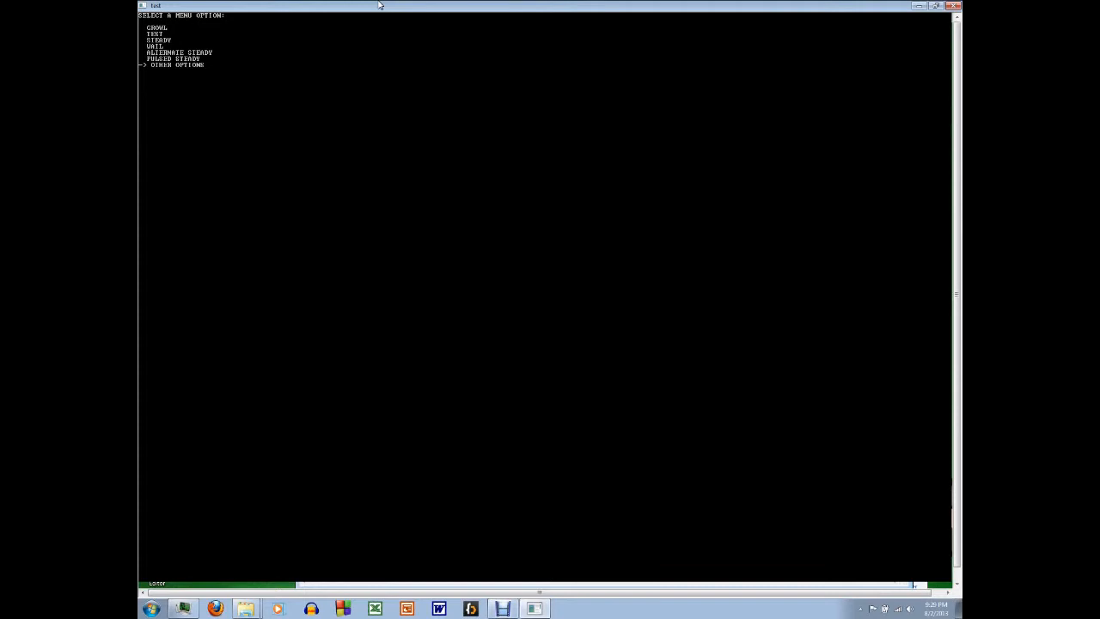
key(Return)
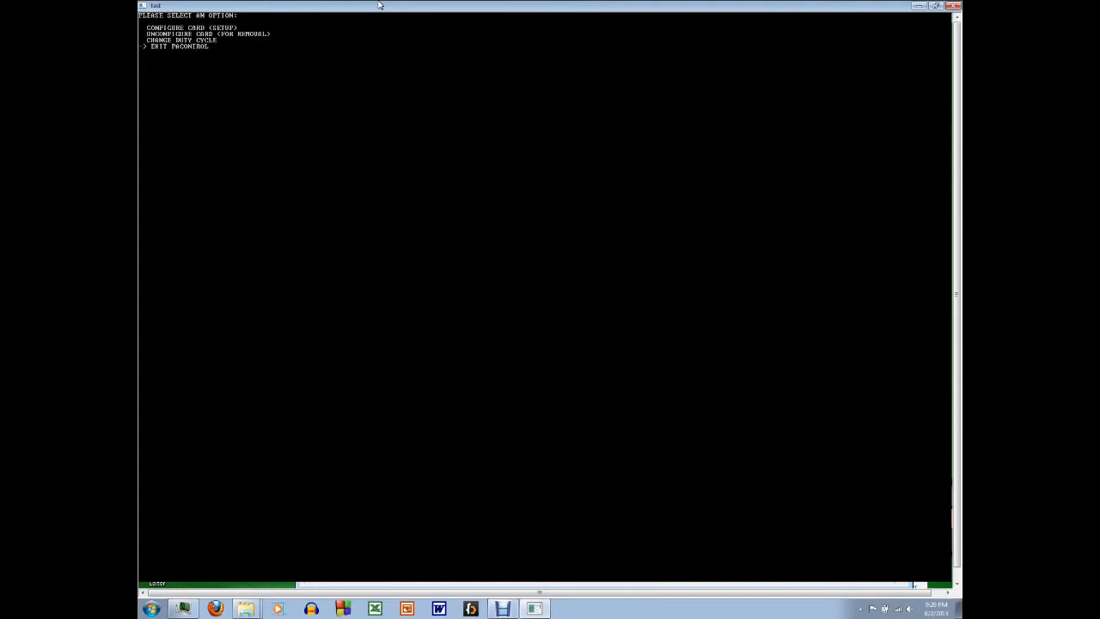
Step: Add the entry 12 as a new last line in the banklist text file of the option folder and save it
click(246, 608)
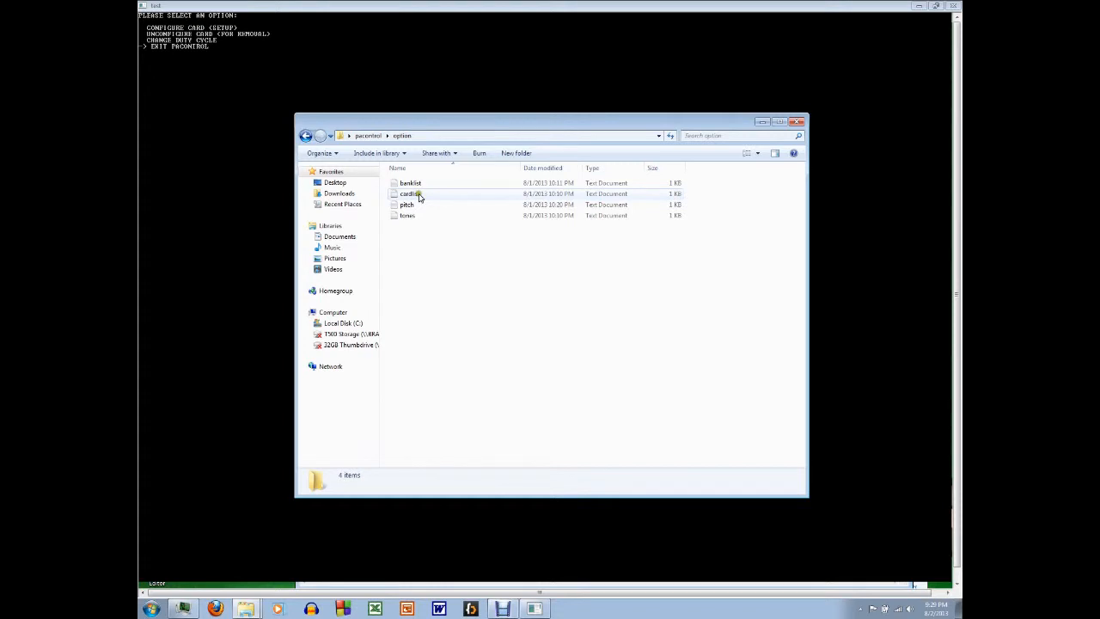
double_click(417, 195)
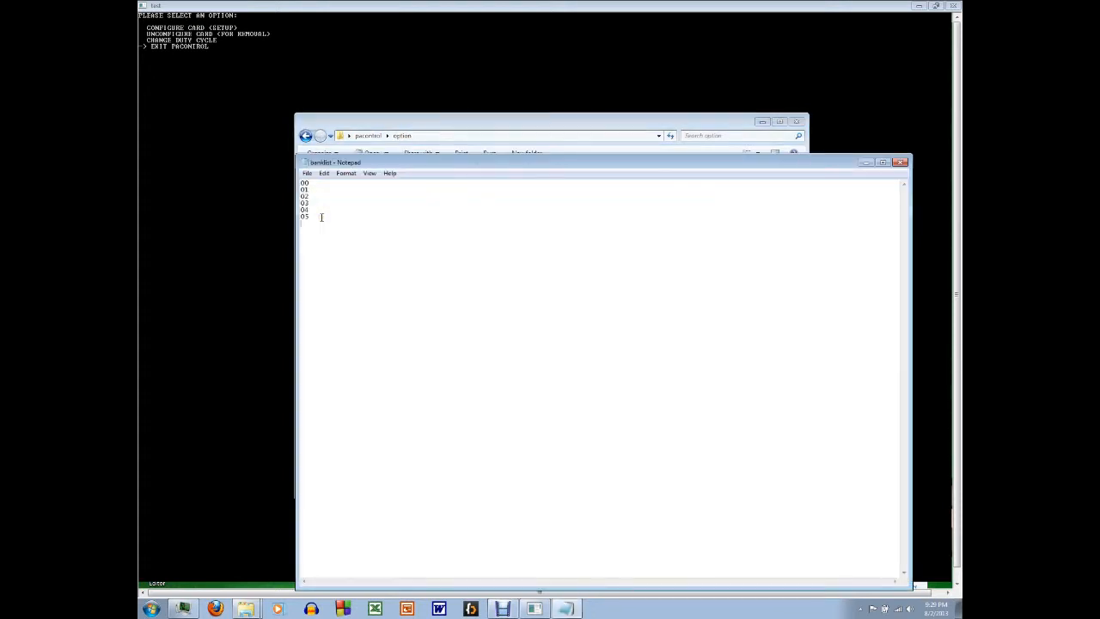
text(1)
key(BackSpace)
key(BackSpace)
key(BackSpace)
text(12)
click(899, 163)
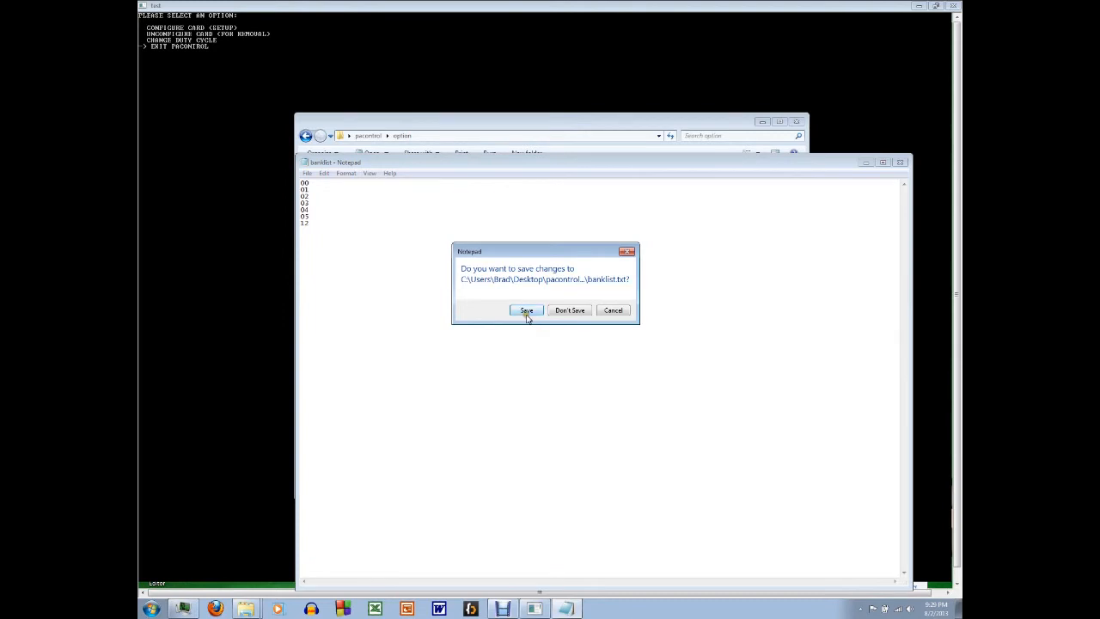
click(525, 310)
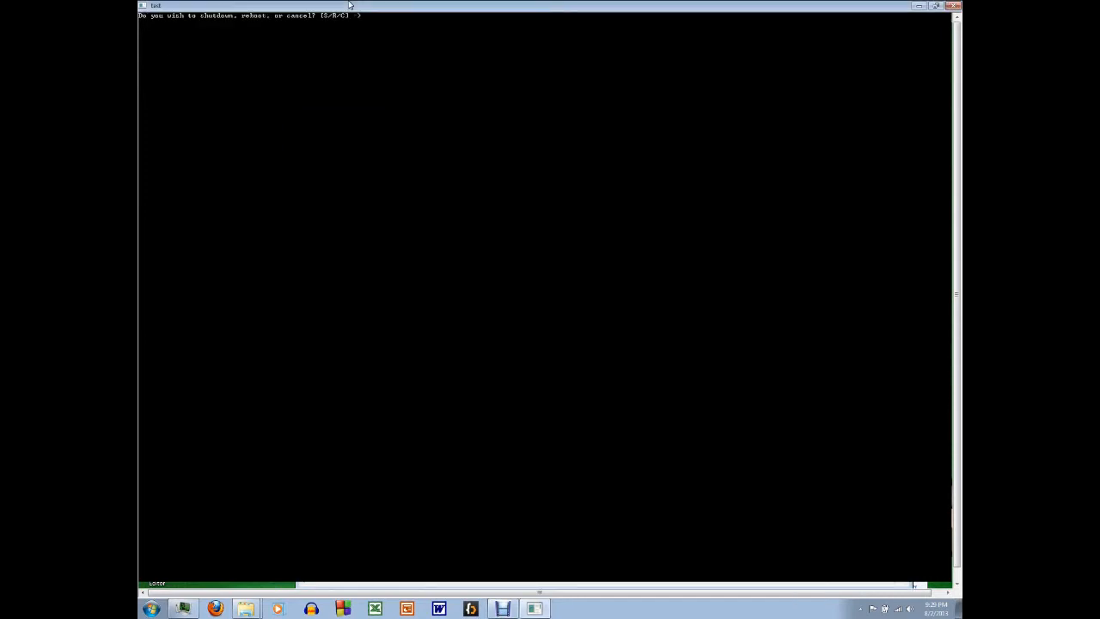
Step: Choose to reboot pacontrol, answering n to the first confirmation, and choose reboot again, answering y
text(r)
key(Return)
text(n)
key(Return)
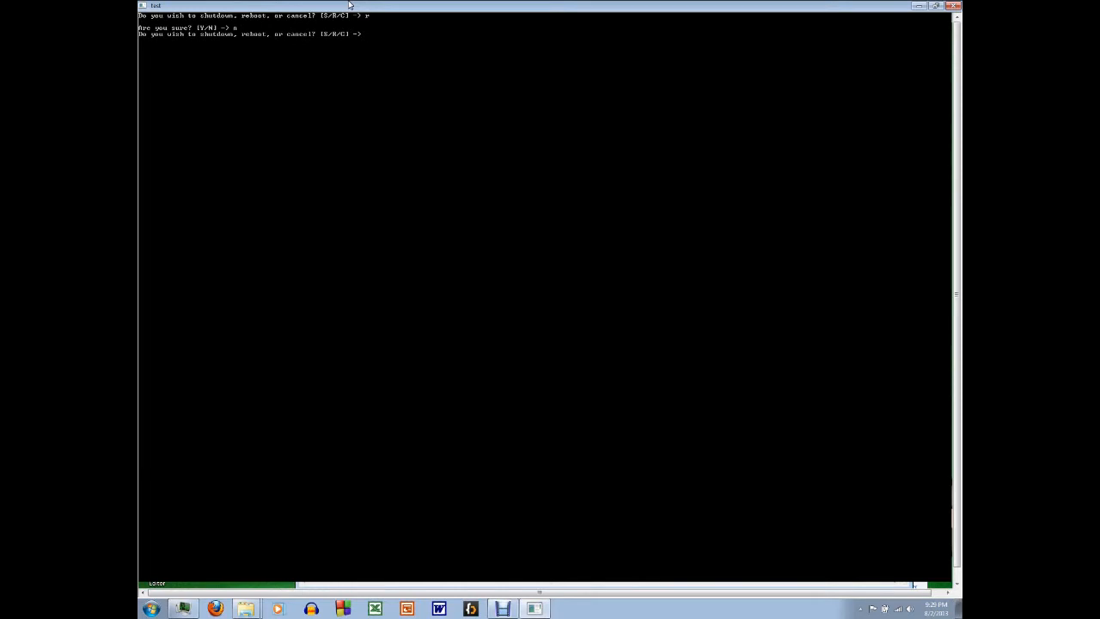
text(r)
key(Return)
text(y)
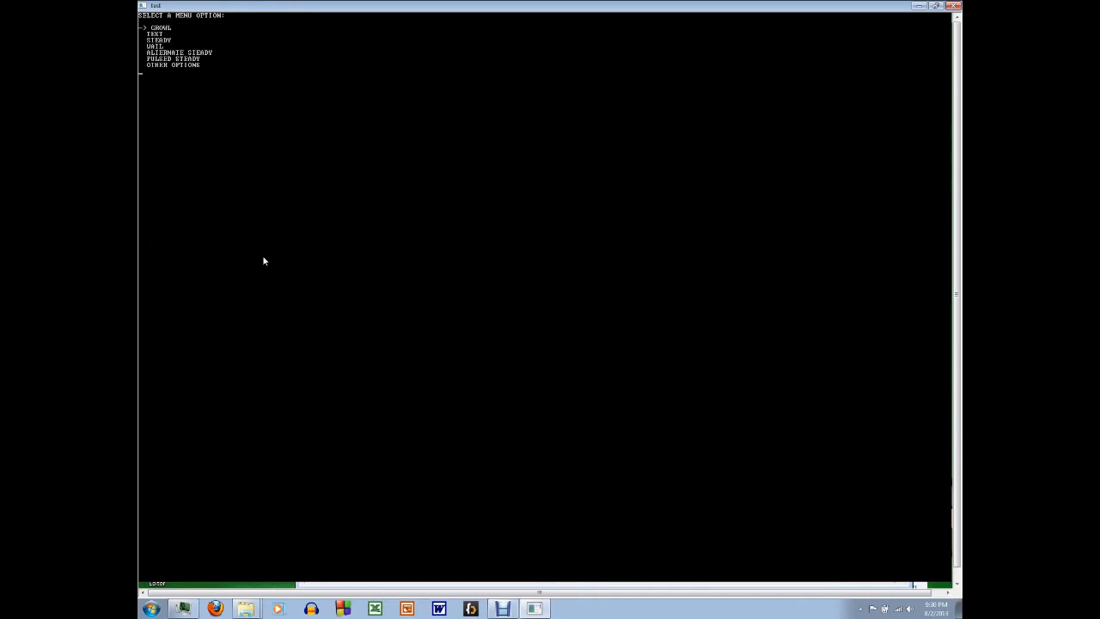
Step: Configure the card in bank 1 at card 2, trying bank ID 7 first, and confirm the location with y
key(Up)
key(Return)
text(7)
key(Return)
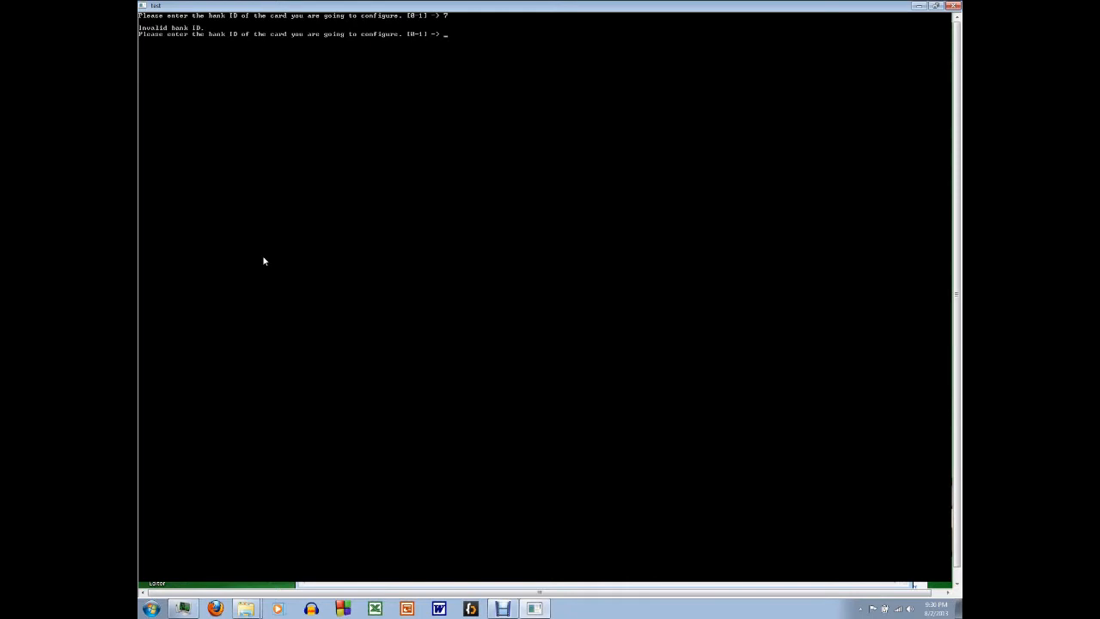
text(1)
key(Return)
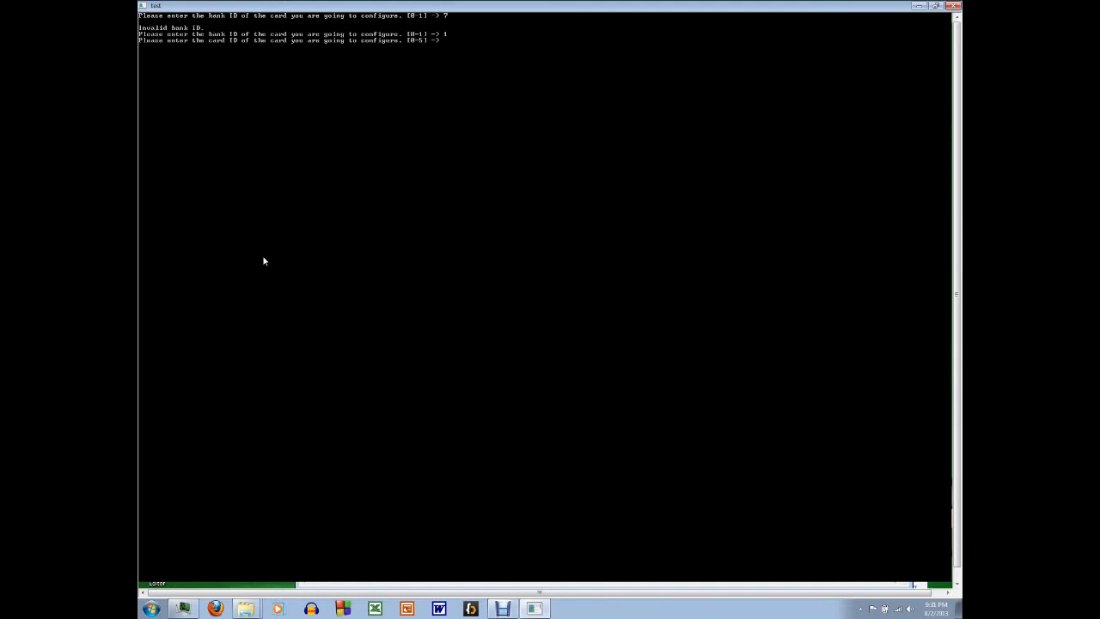
text(2)
key(Return)
text(y)
key(Return)
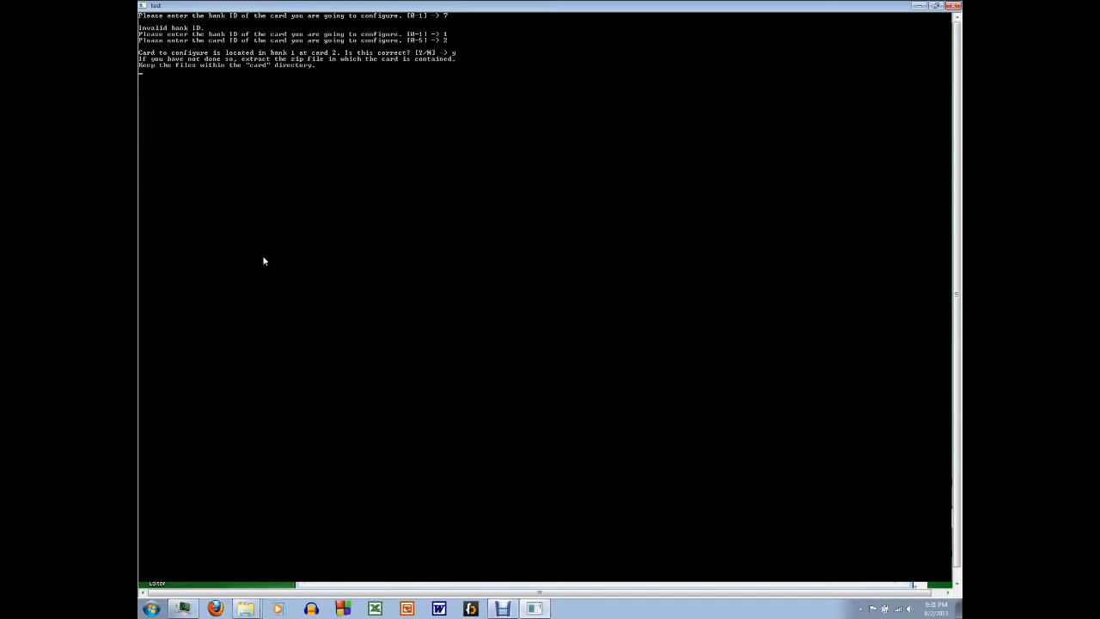
key(Return)
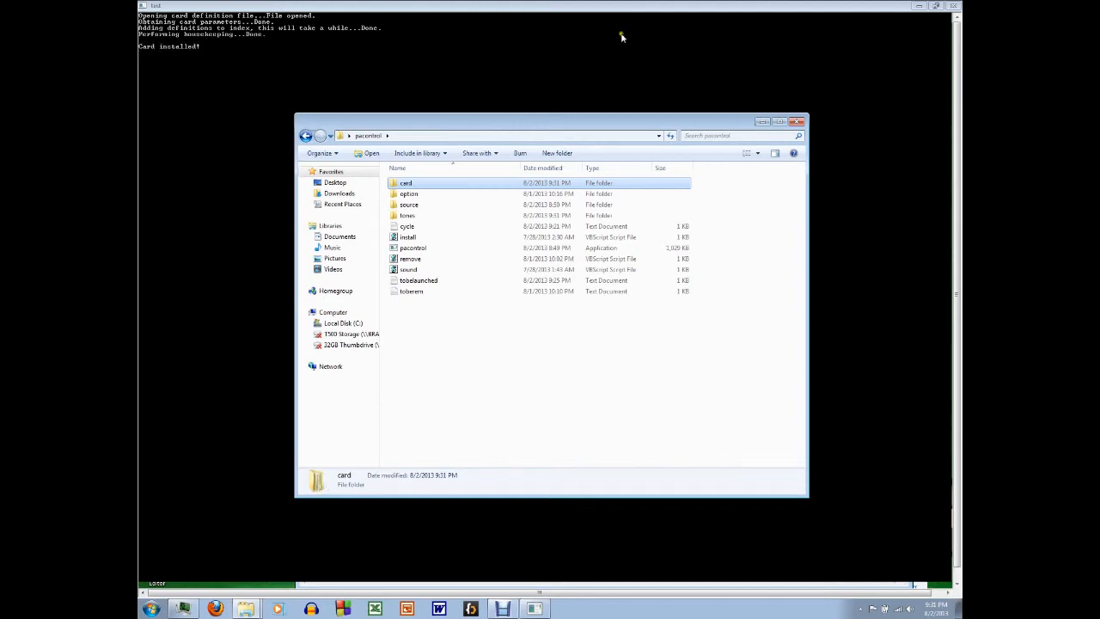
Step: Continue past the reboot notice and run the WESTMINSTER CHIME tone with an activation duration of 3
click(456, 10)
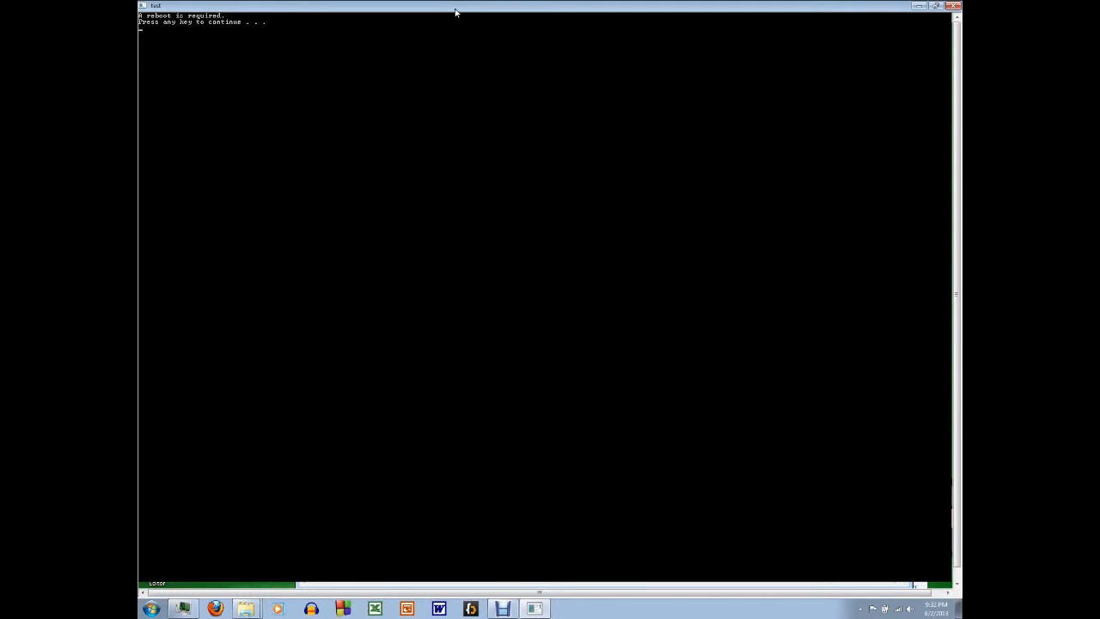
key(Return)
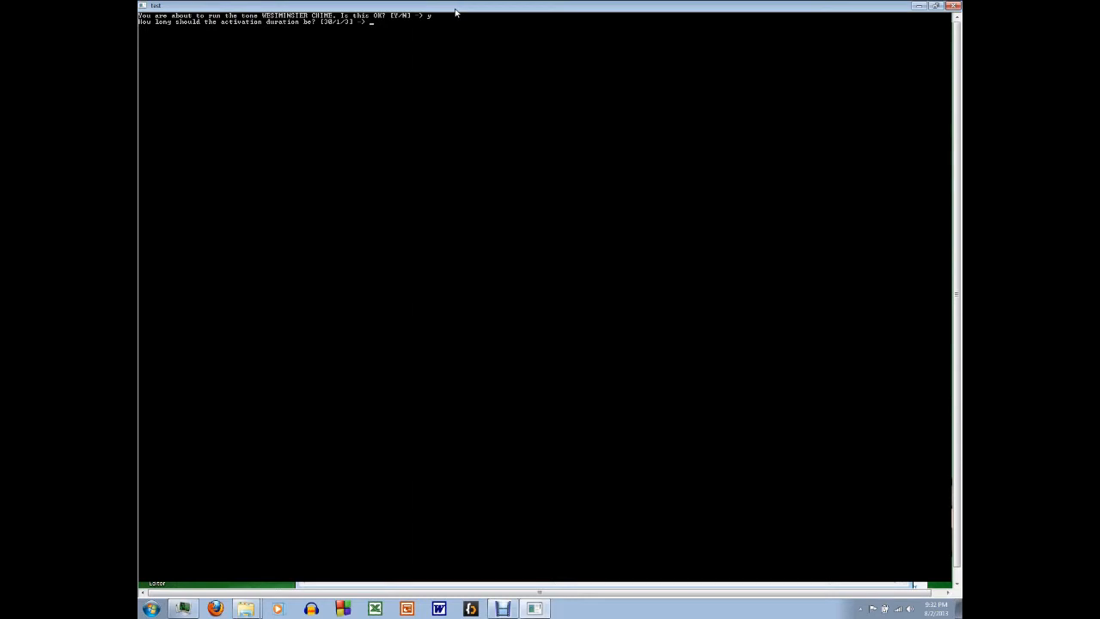
text(3)
key(Return)
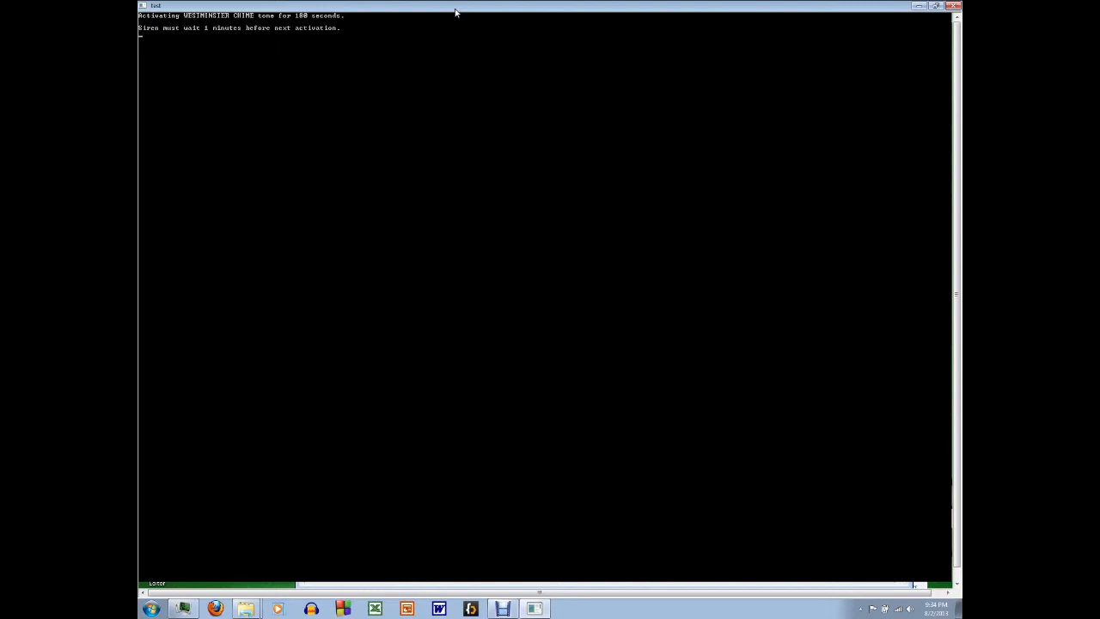
Step: Run the WESTMINSTER CHIME tone again, answering y to its confirmation and setting the activation duration to 30
key(Up)
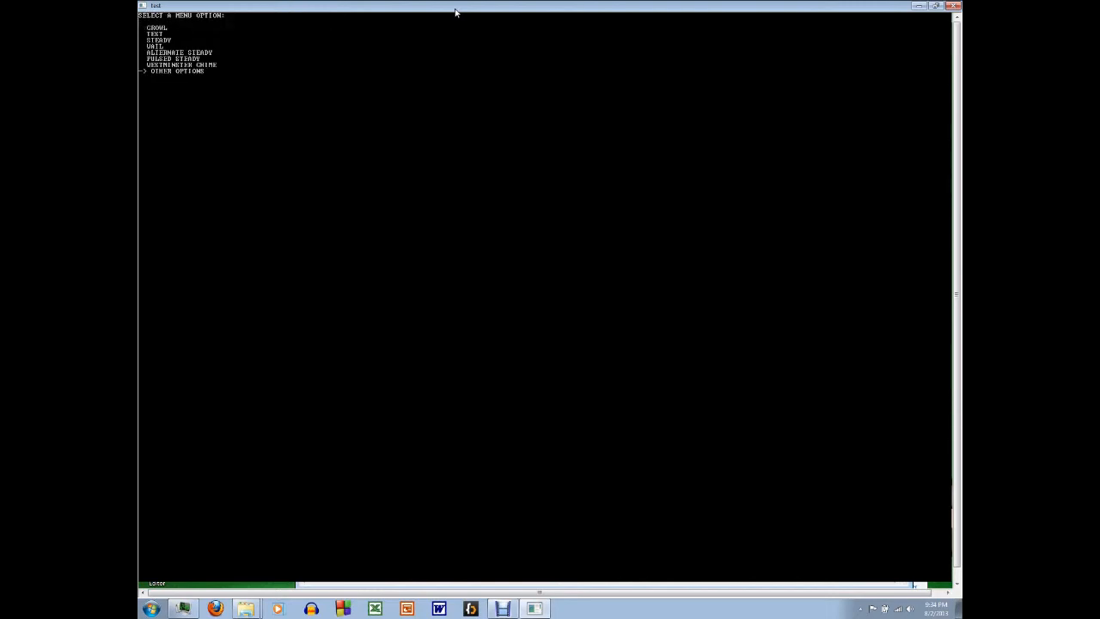
key(Up)
key(Return)
text(y)
key(Return)
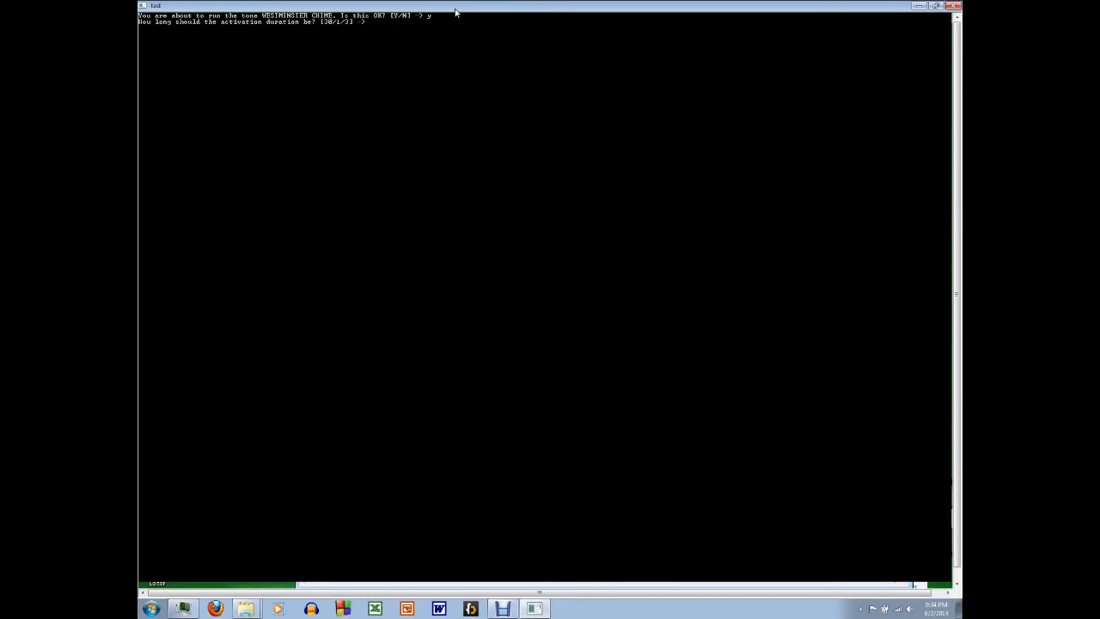
text(30)
key(Return)
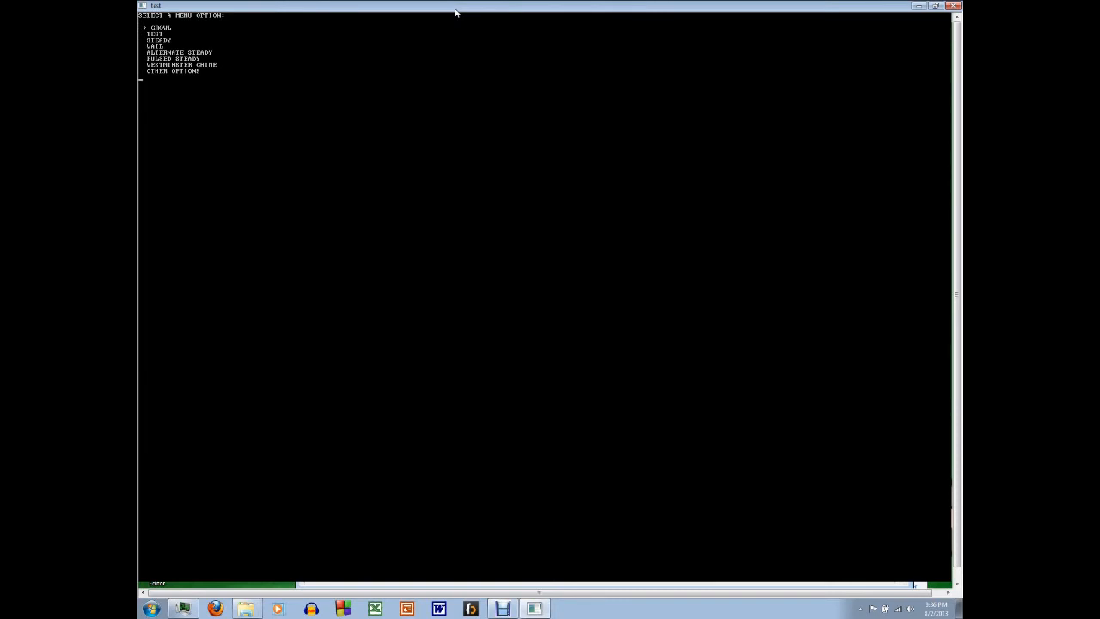
Step: Unconfigure the card in bank 1 at card 2 and confirm its location with y
key(Return)
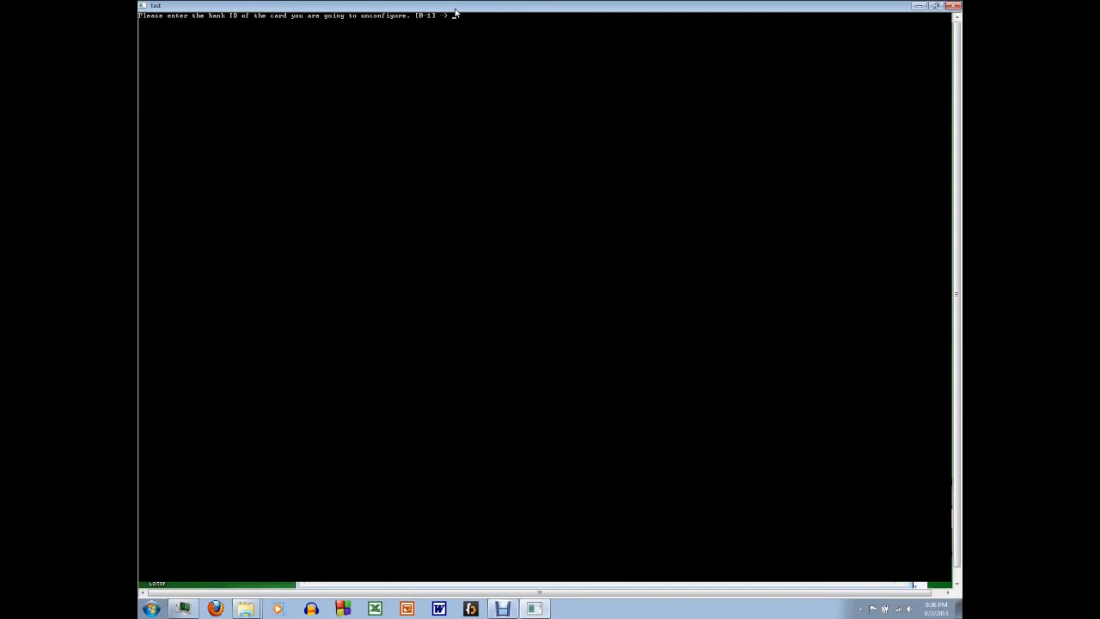
text(1)
key(Return)
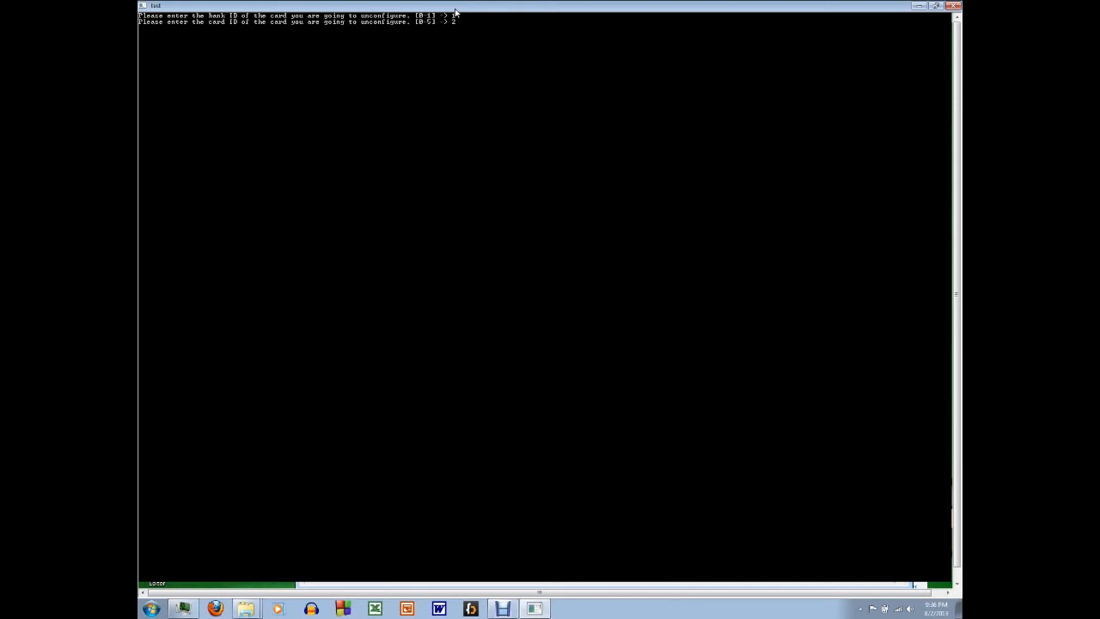
text(2)
key(Return)
text(y)
key(Return)
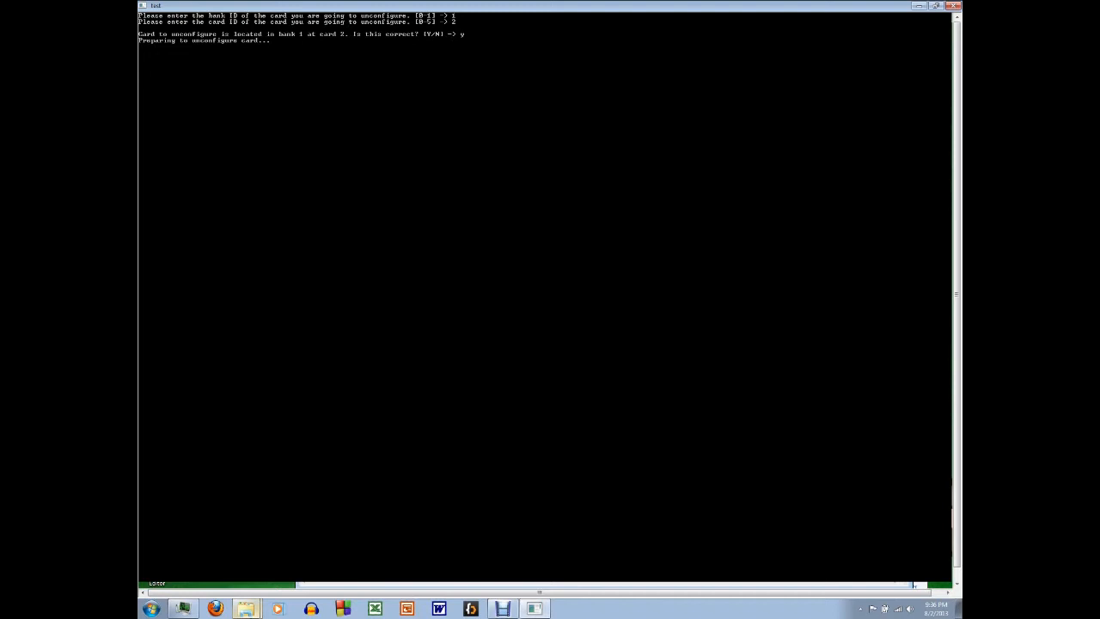
Step: Check the tones folder's files during the card removal, return to pacontrol and continue past the reboot notice
click(245, 608)
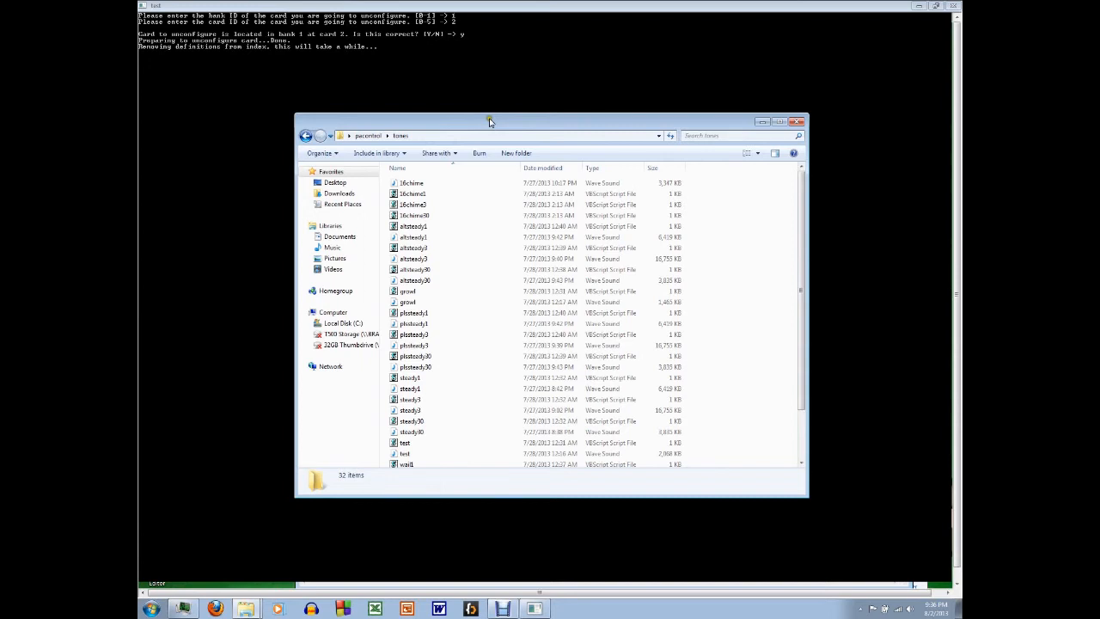
drag(488, 122, 565, 158)
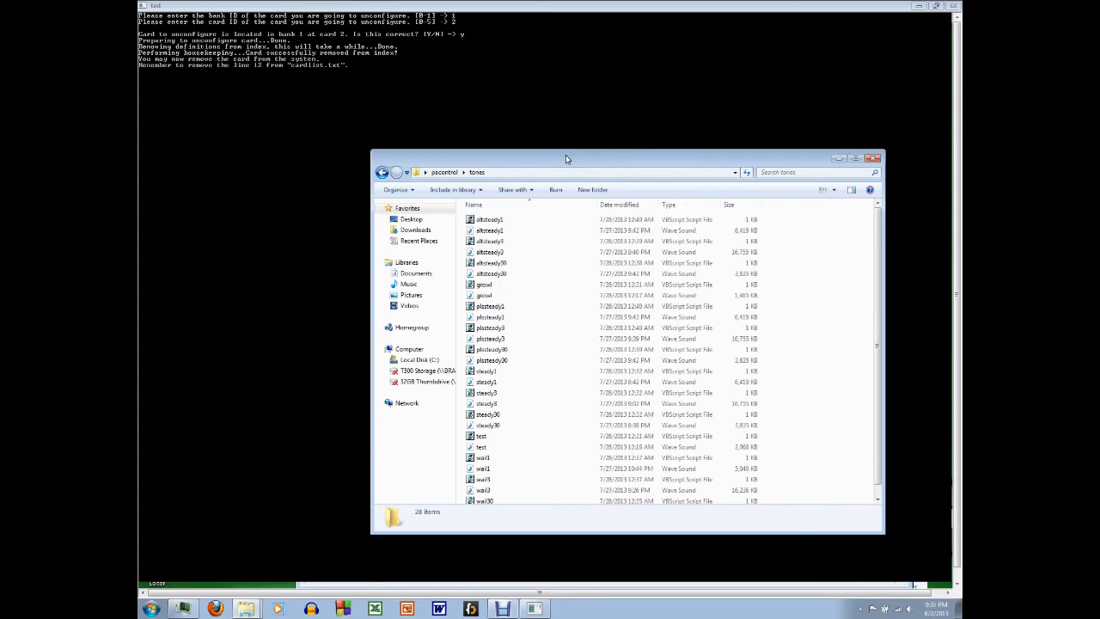
click(317, 153)
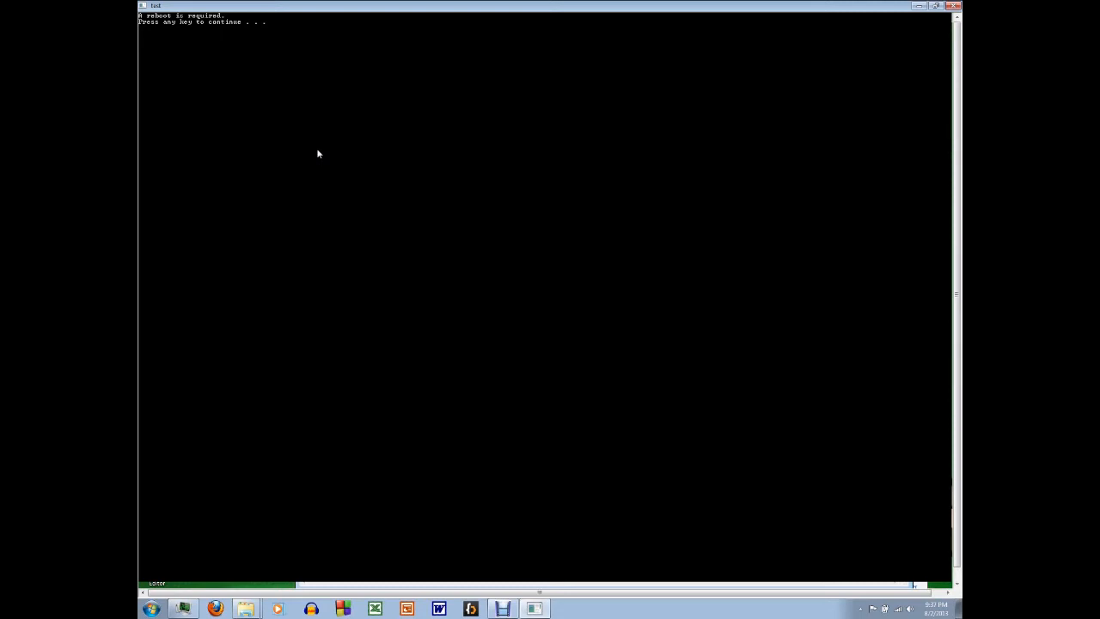
key(Return)
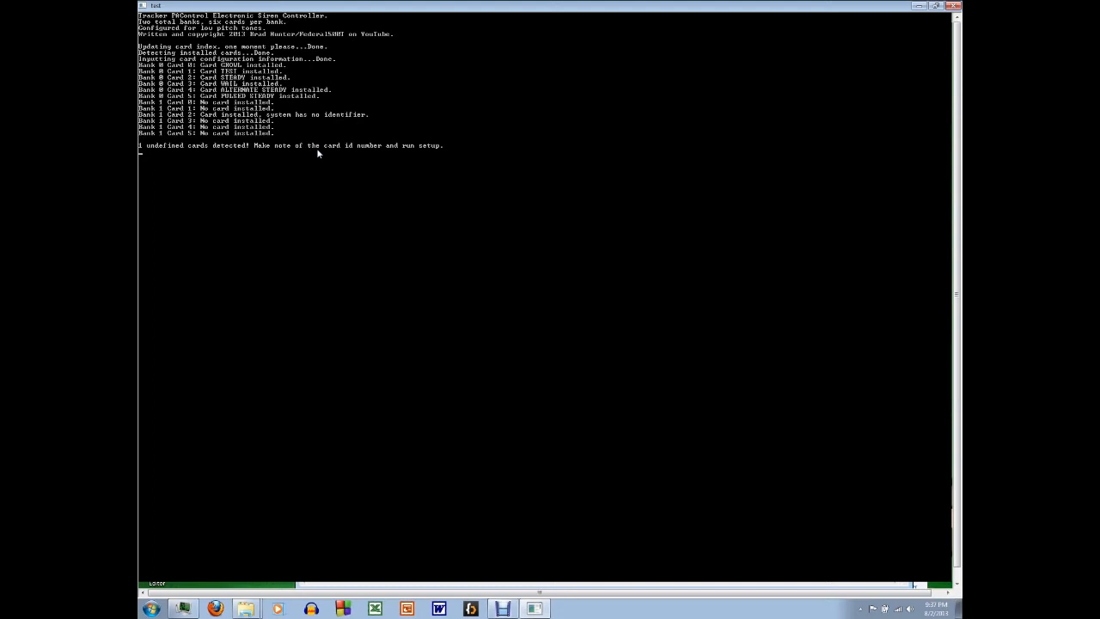
Step: Remove the line 12 from banklist.txt, save the file, and select the 16chimelow archive in the card folder
click(246, 608)
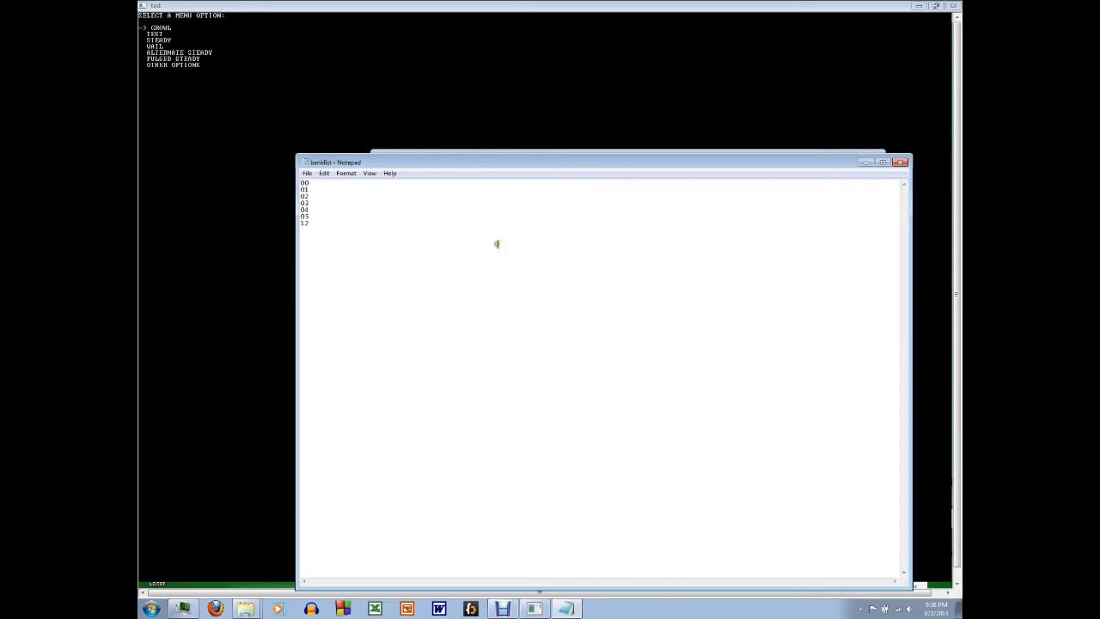
click(316, 221)
key(BackSpace)
key(BackSpace)
key(BackSpace)
key(alt+F4)
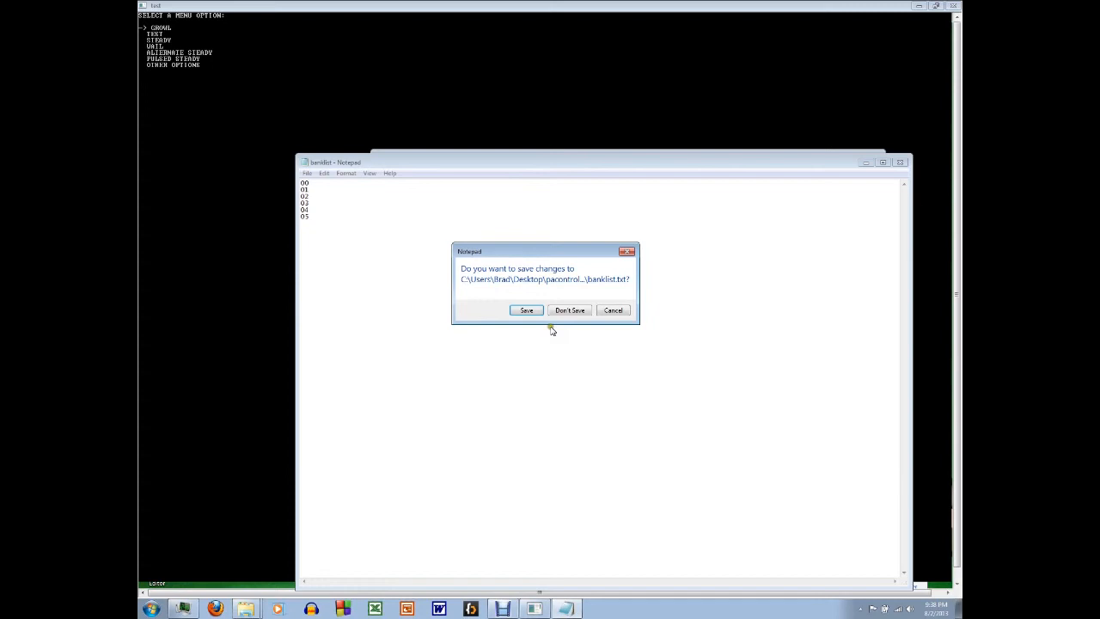
click(526, 310)
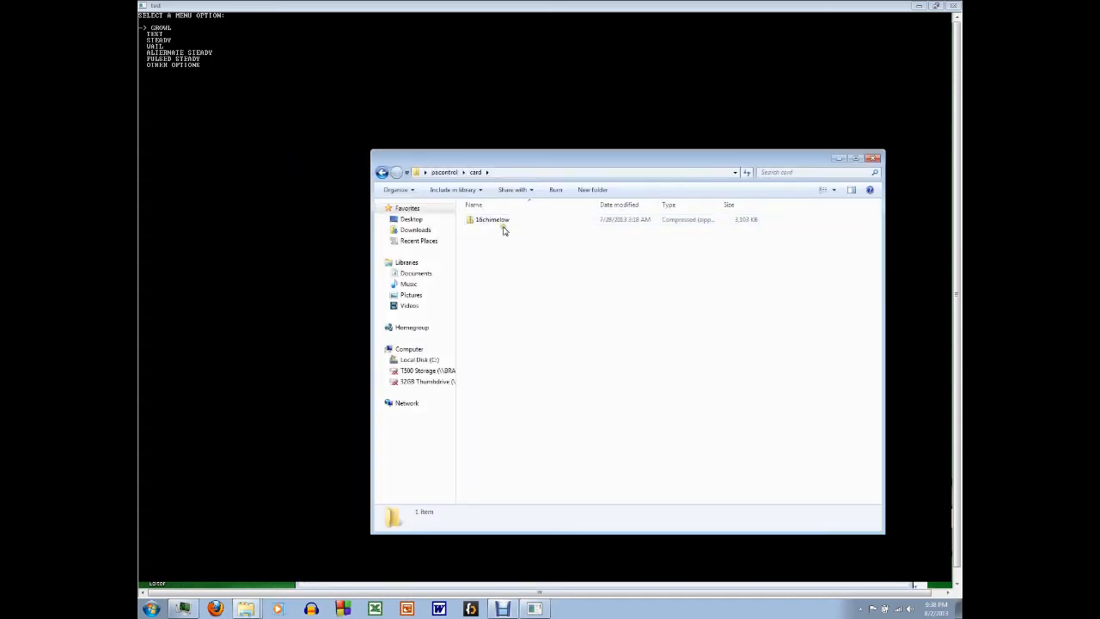
click(504, 227)
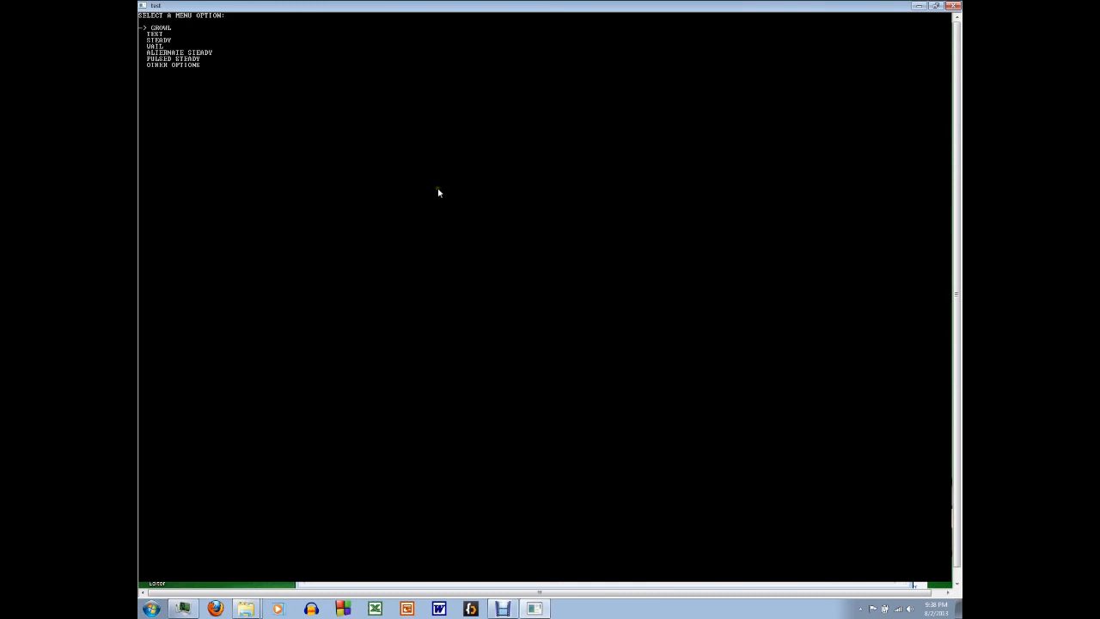
Step: Reboot pacontrol through the other options, answering r and confirming with y
key(Up)
key(Return)
text(r)
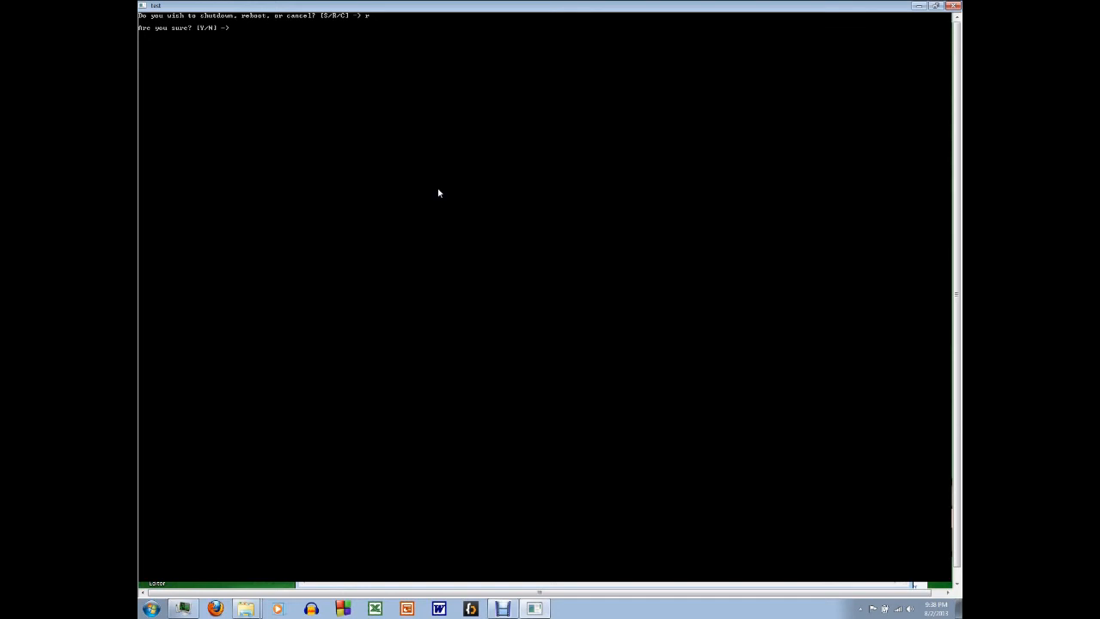
text(y)
key(Return)
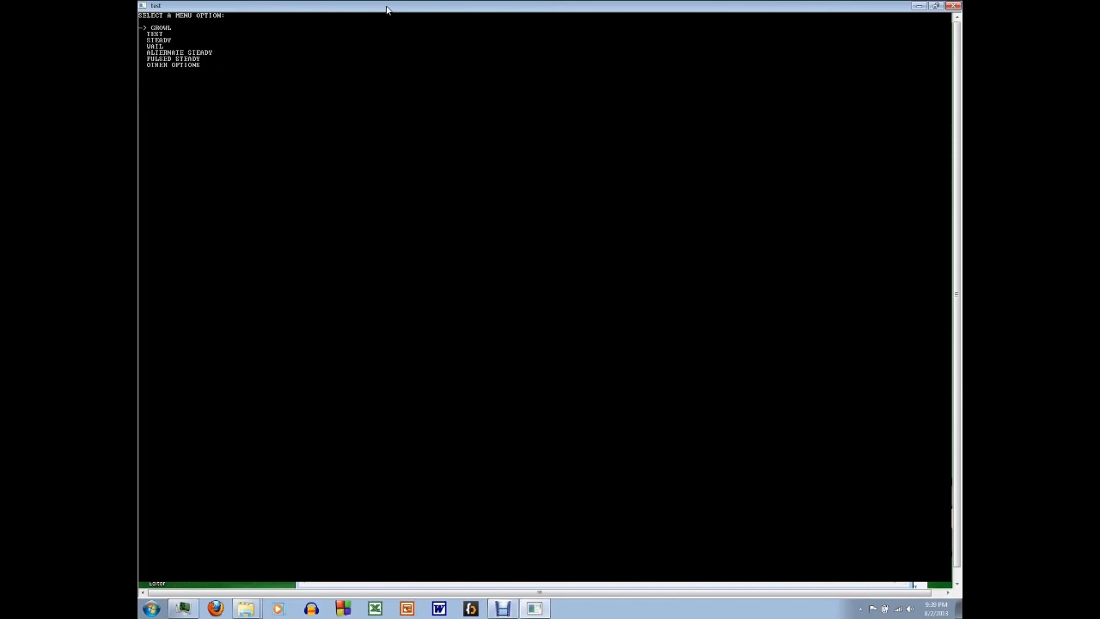
Step: Change the duty cycle in the other options, trying 9001 minutes first and entering 90
key(Up)
key(Return)
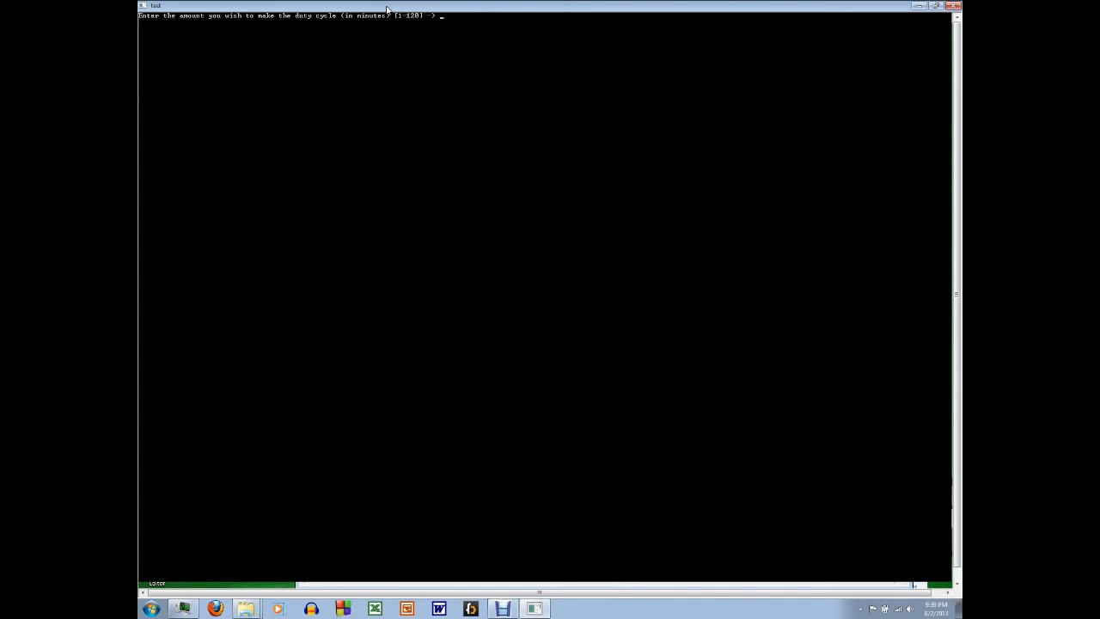
text(2001)
key(Return)
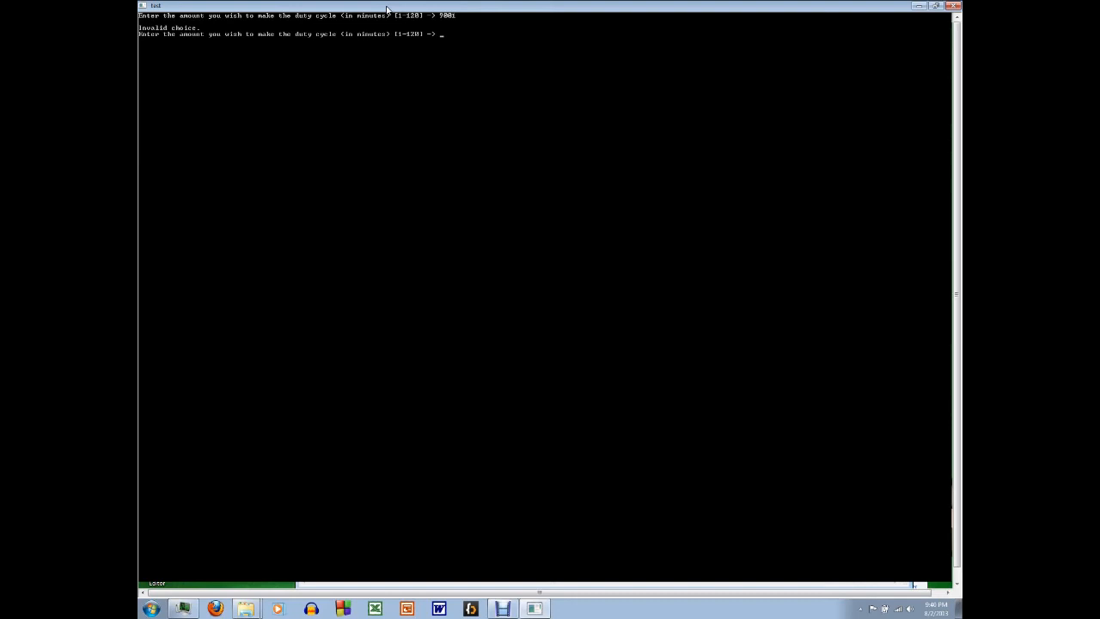
text(90)
key(Return)
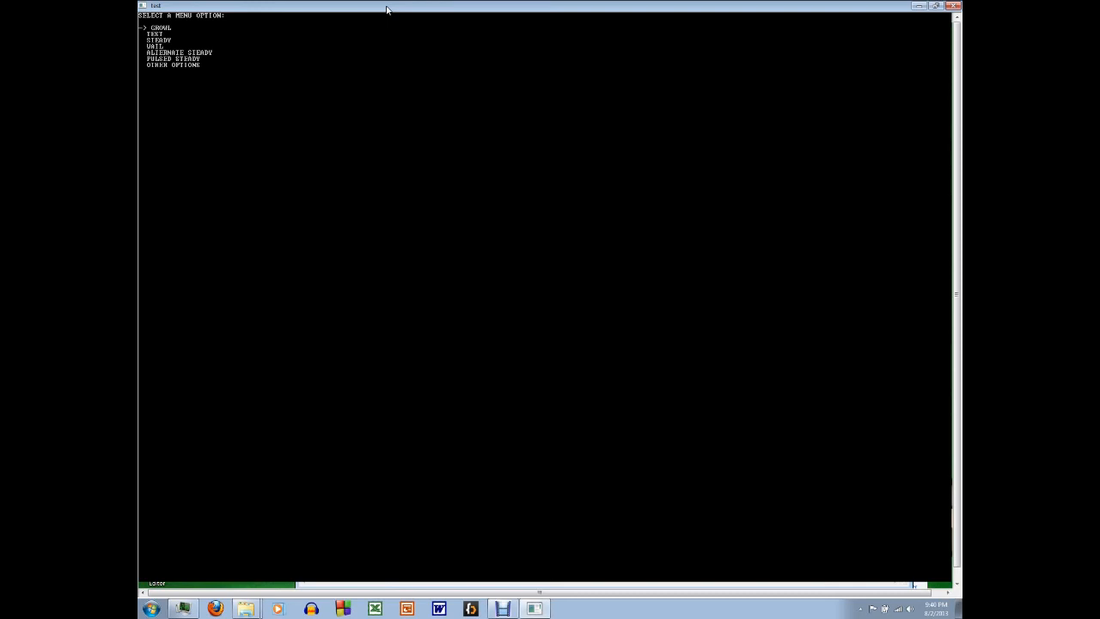
Step: Browse through the tone entries, open the other options and highlight EXIT PACONTROL
key(Down)
key(Up)
key(Down)
key(Down)
key(Down)
key(Down)
key(Down)
key(Down)
key(Down)
key(Up)
key(Return)
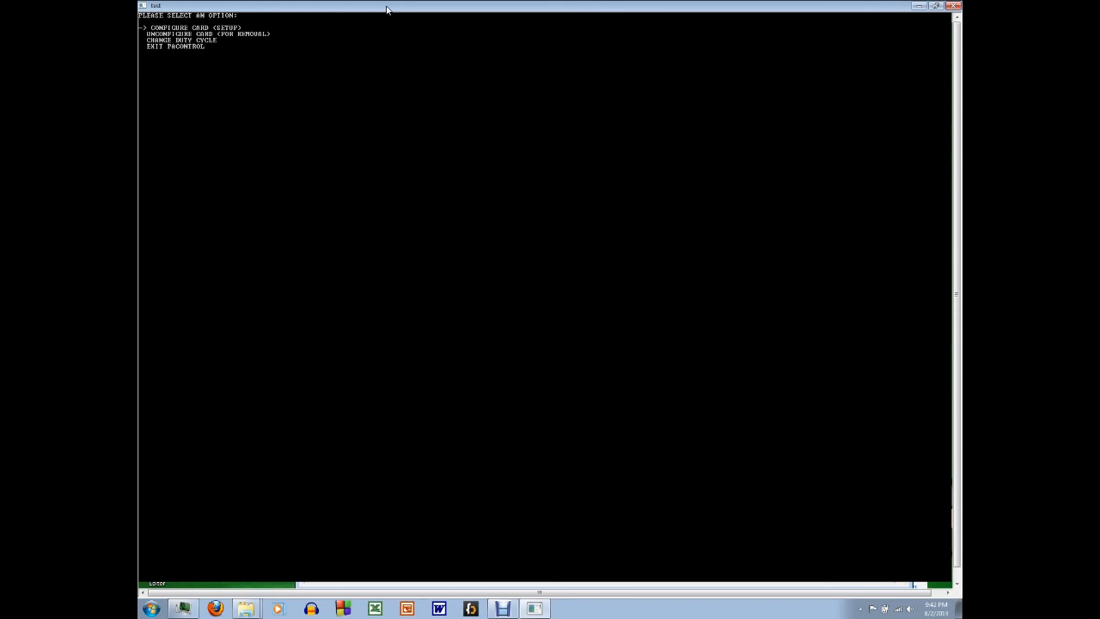
key(Up)
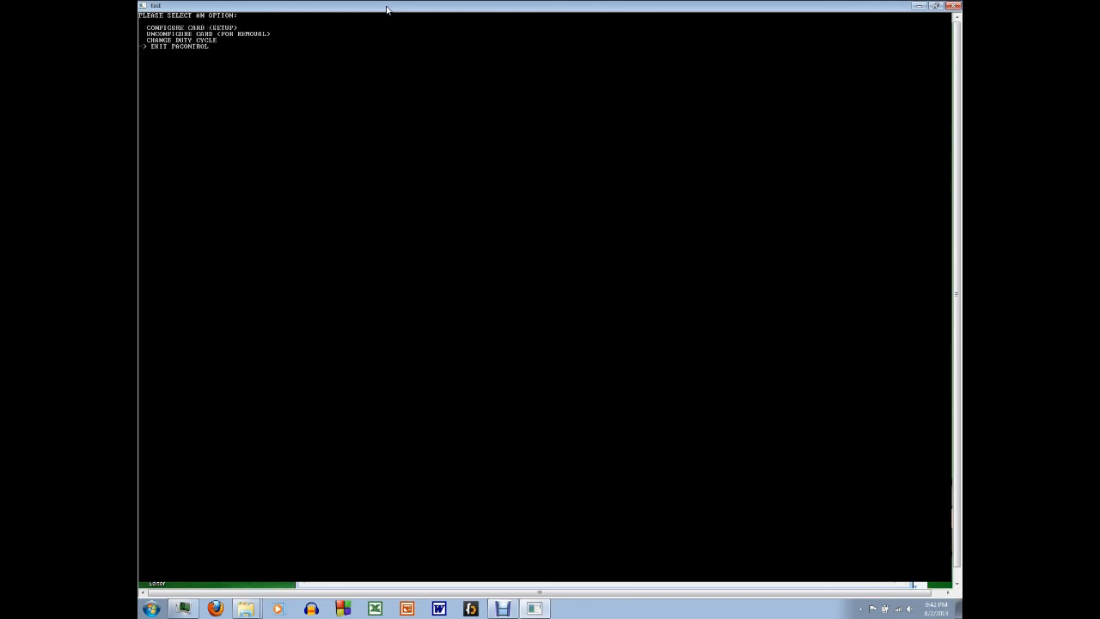